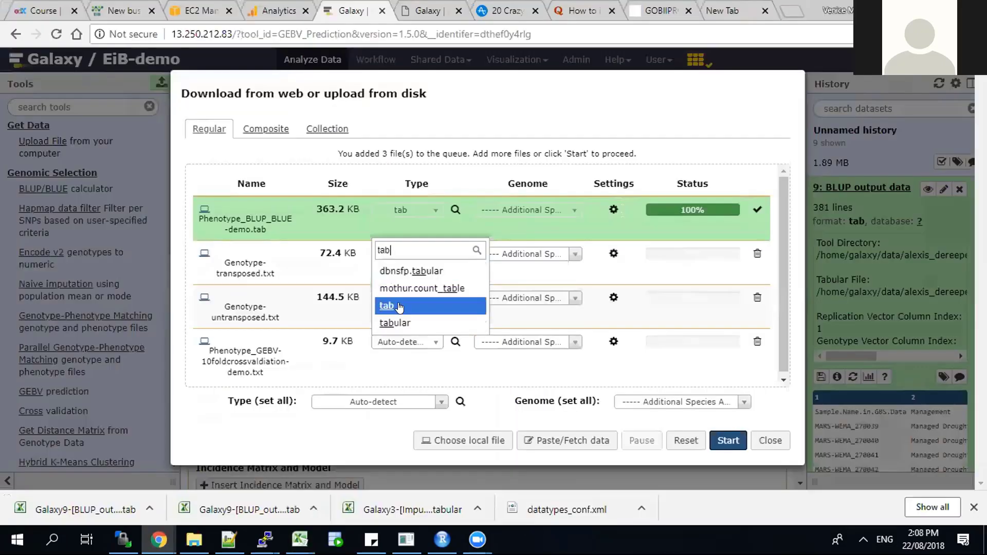
Set the type of Phenotype_GEBV-10foldcrossvaldiation-demo.txt to tab and upload the queued genotype and phenotype files
left_click(389, 306)
left_click(722, 441)
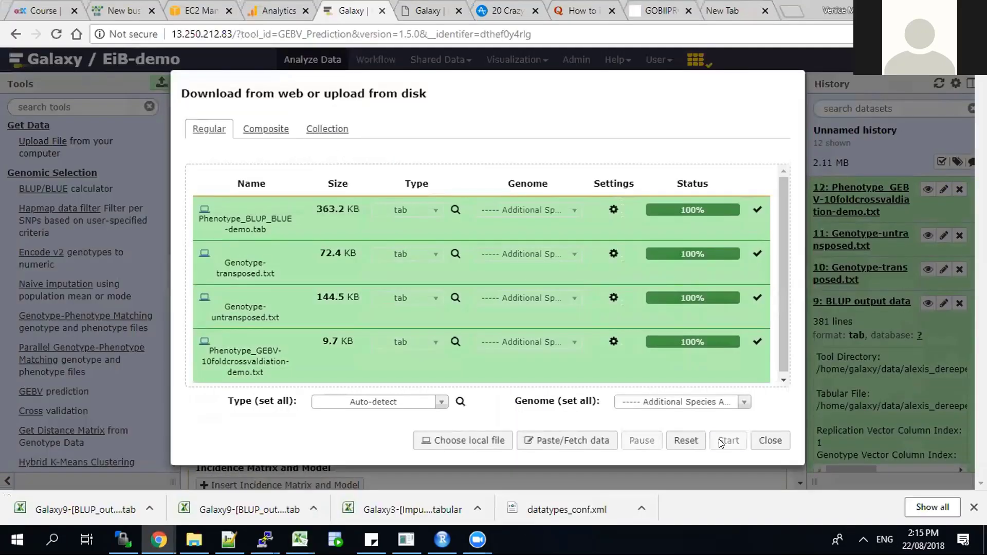
left_click(760, 441)
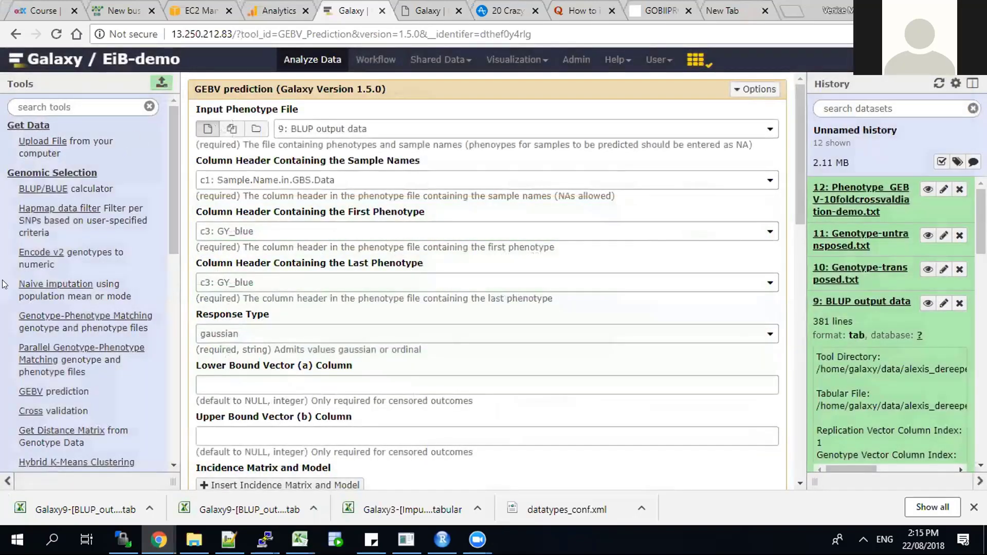
Open the GEBV prediction tool with Phenotype_GEBV-10foldcrossvaldiation-demo.txt as input phenotype file and gaussian as response type
left_click(31, 393)
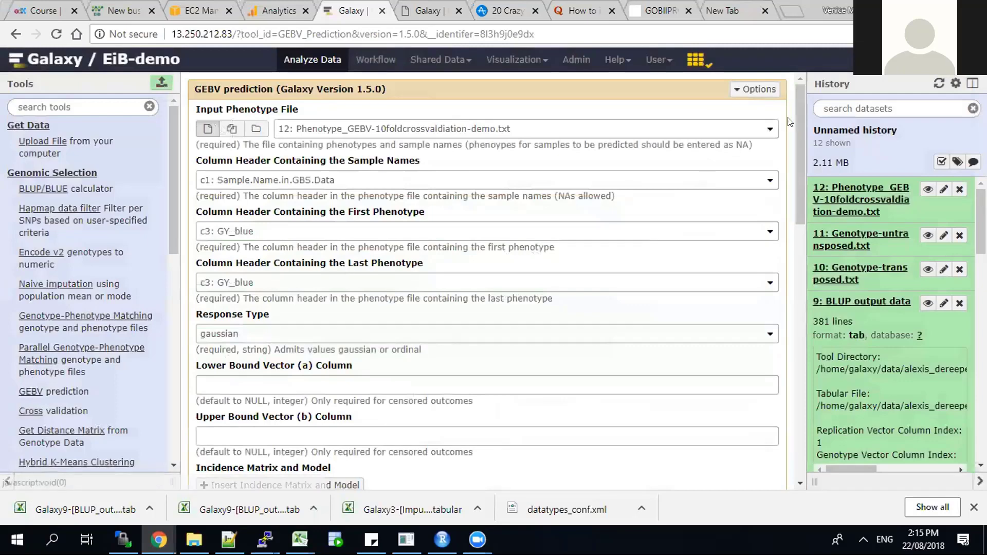
left_click(763, 131)
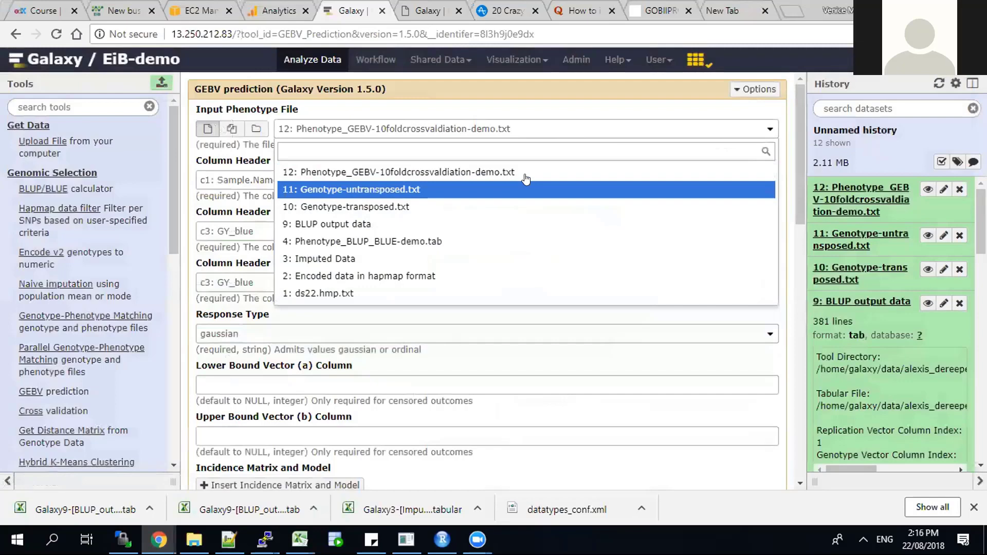
left_click(494, 172)
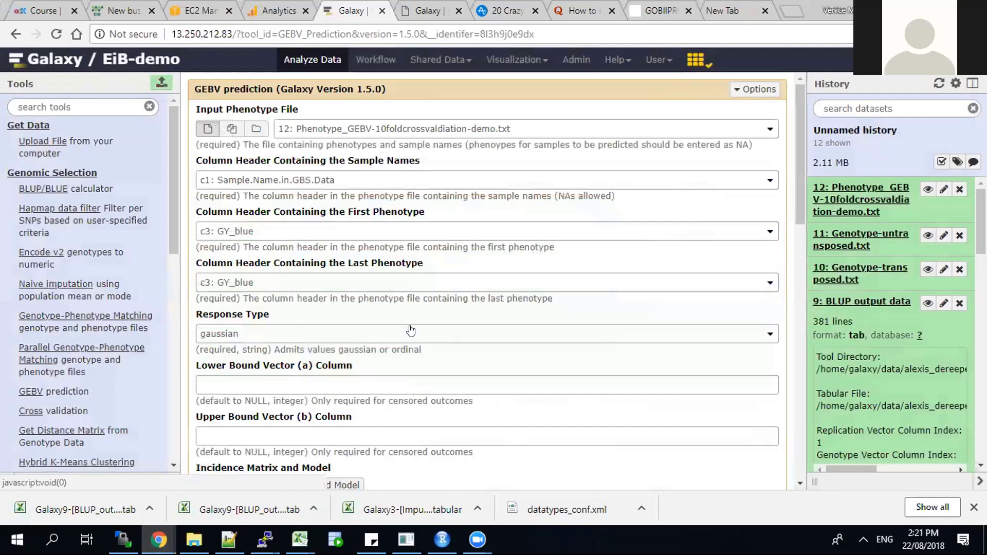
left_click(770, 337)
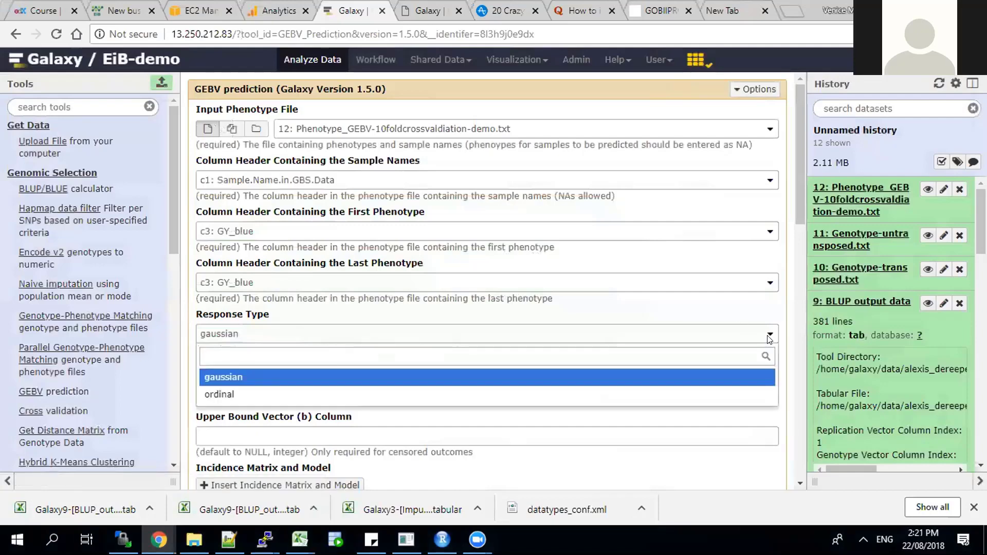
left_click(768, 336)
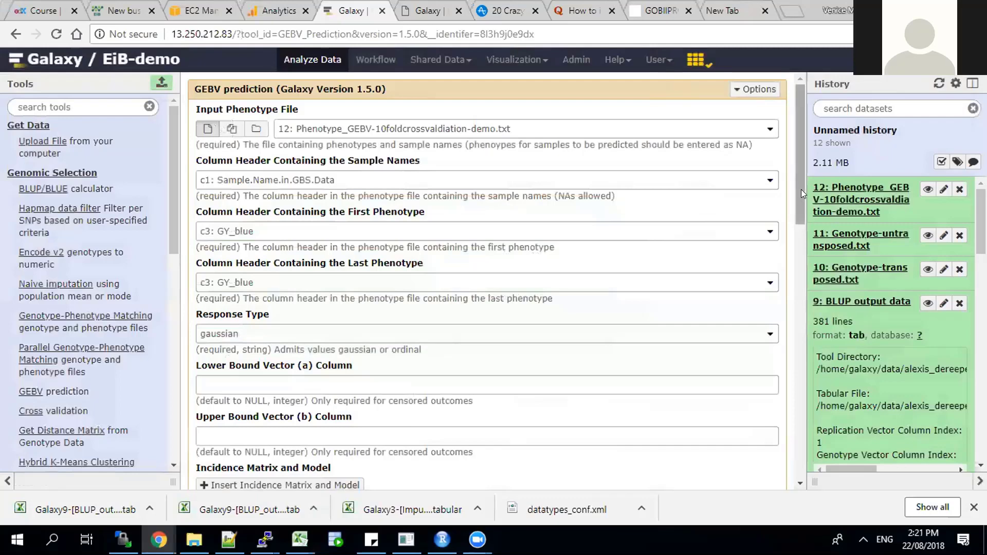
Insert an incidence matrix and model entry in the GEBV prediction form
left_click_drag(799, 189, 799, 233)
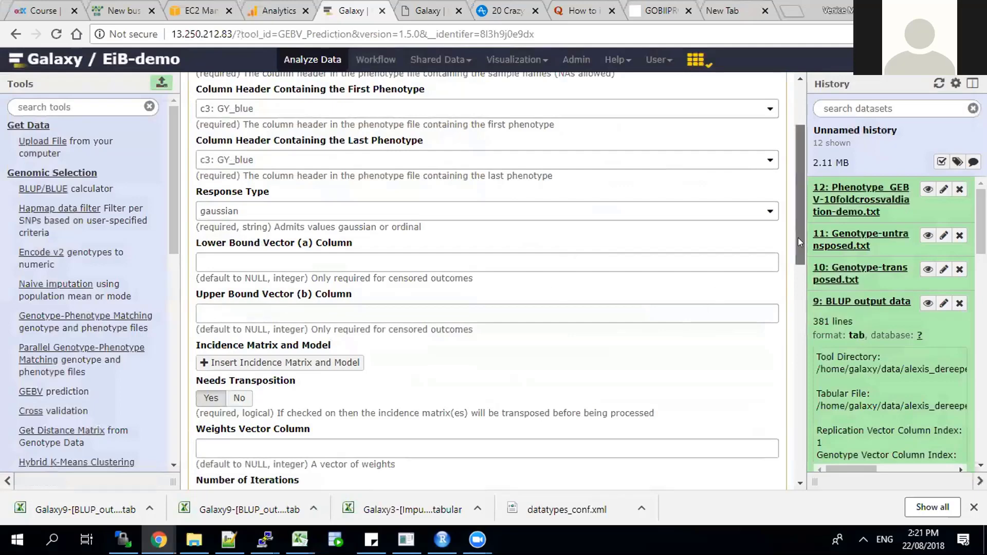
left_click_drag(799, 237, 798, 248)
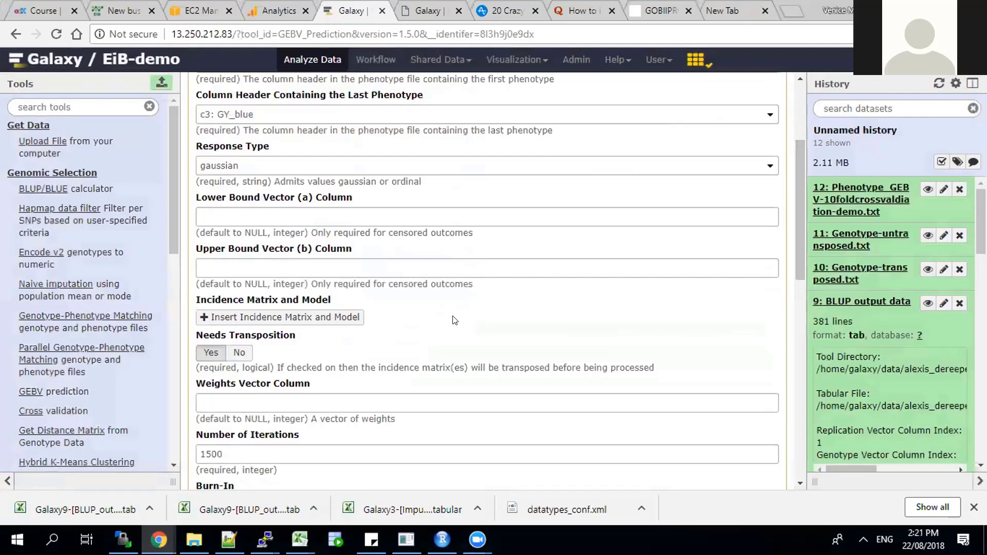
left_click(342, 318)
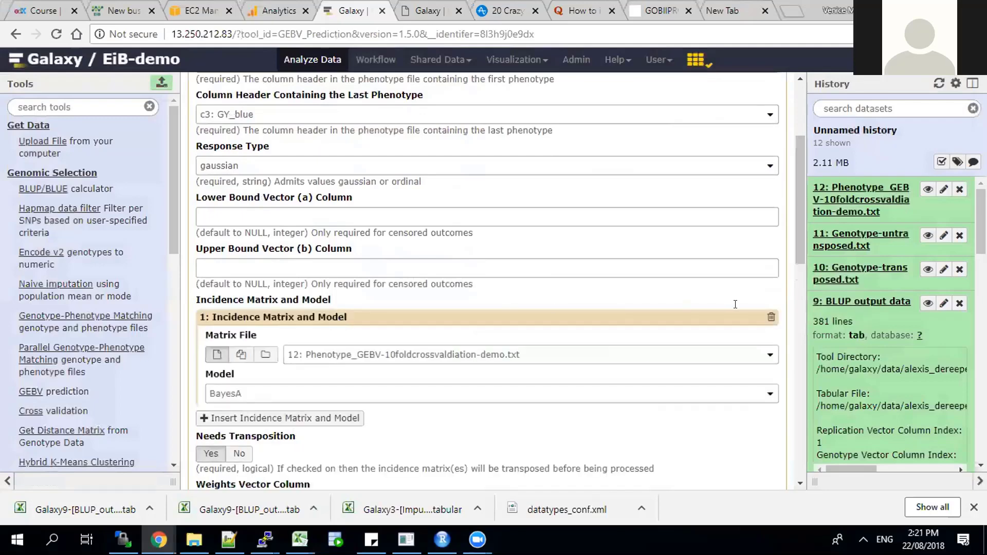
scroll(786, 298, "down", 1)
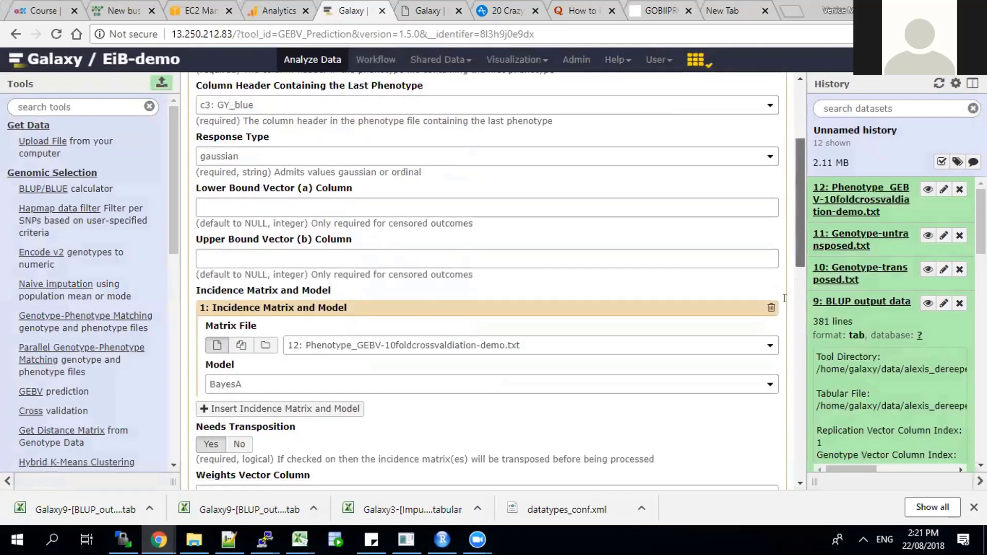
scroll(785, 299, "down", 3)
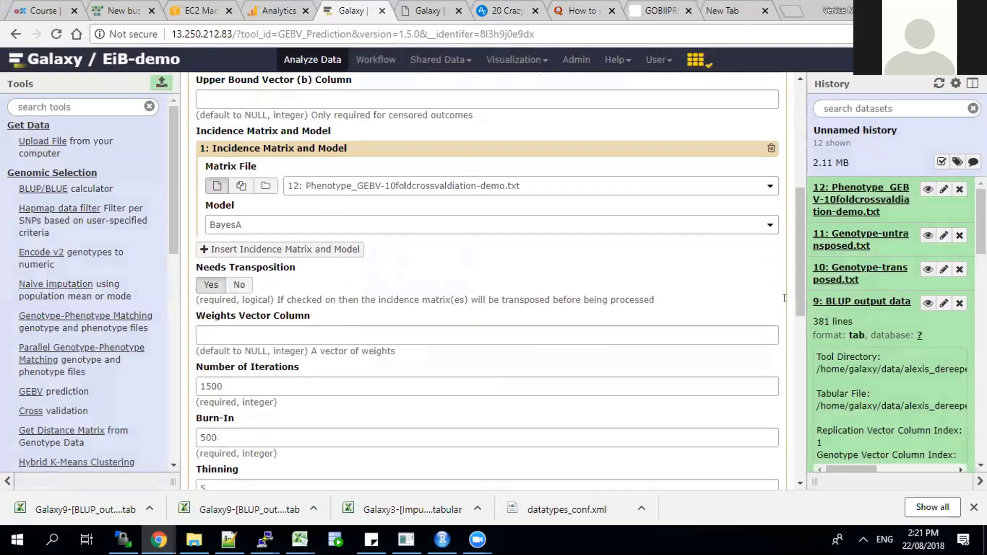
View the contents of the Genotype-transposed.txt dataset from the history and close the preview
left_click(767, 190)
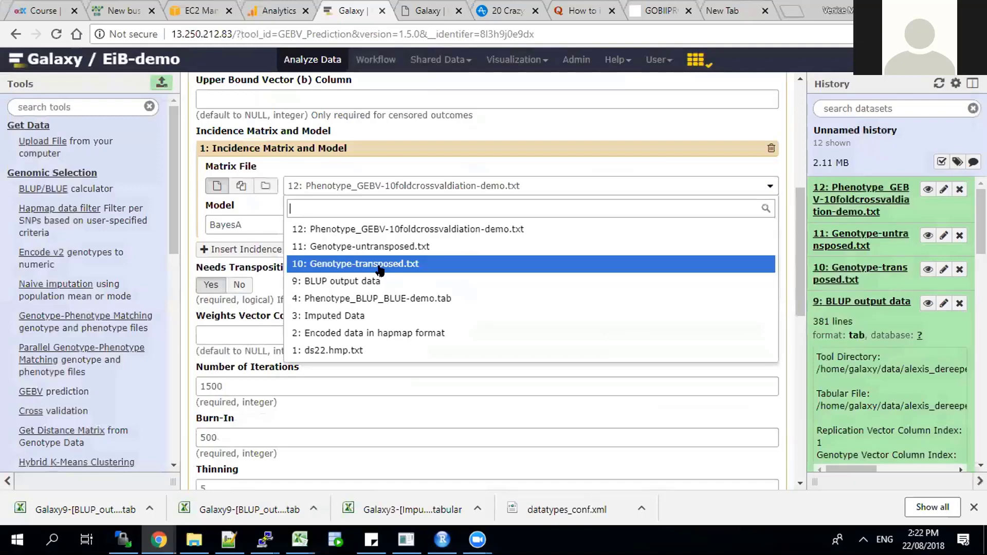
key("Up")
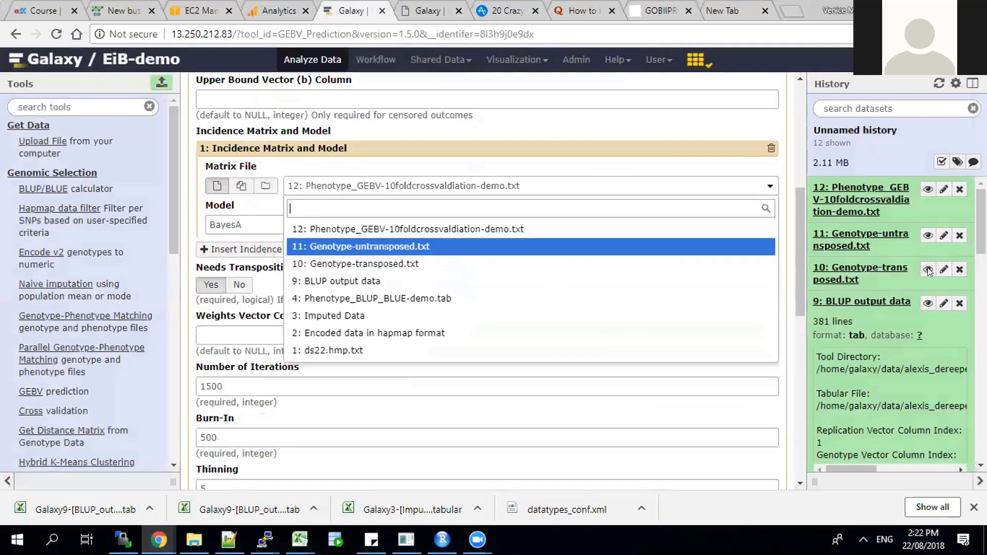
left_click(928, 269)
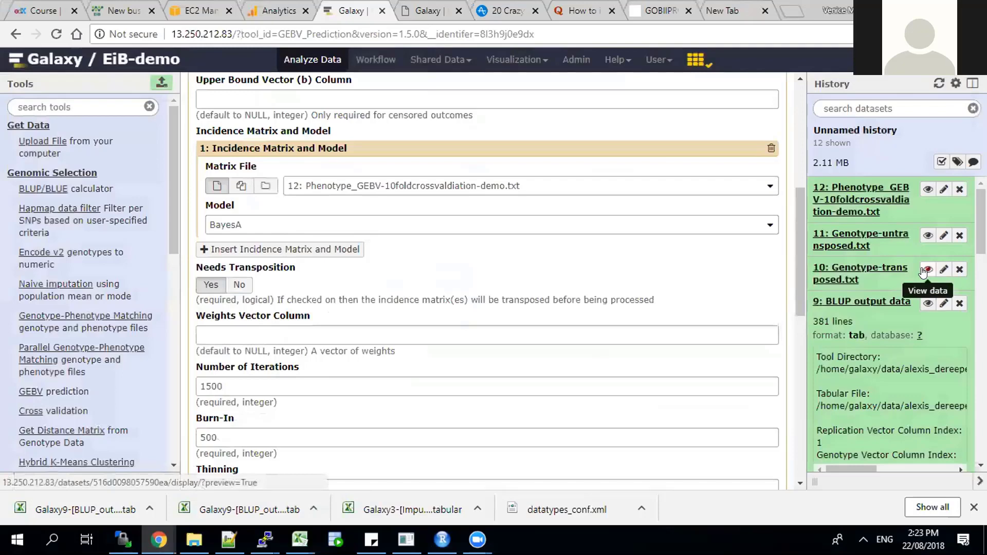
left_click(924, 271)
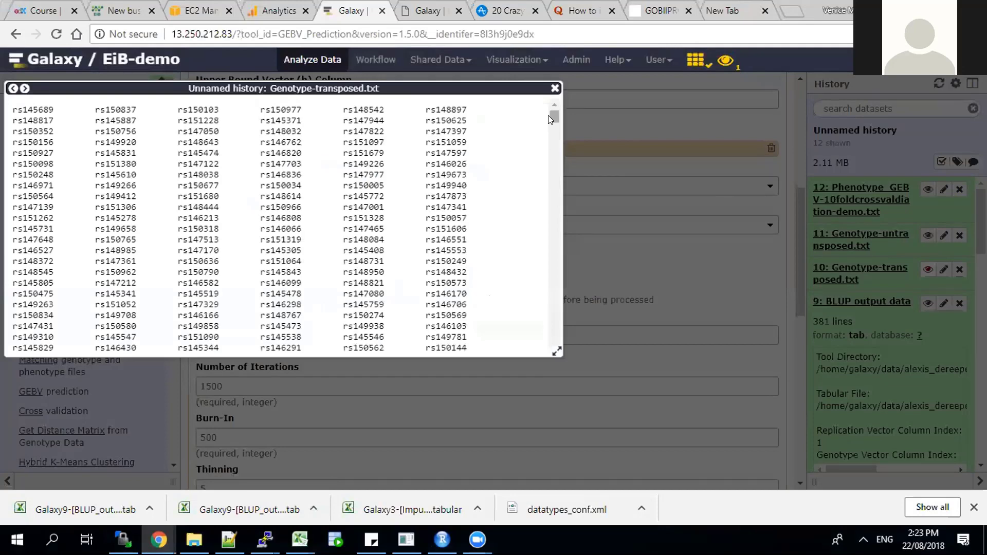
mouse_move(551, 118)
left_mouse_down()
mouse_move(550, 149)
mouse_move(549, 104)
left_mouse_up()
left_click(554, 89)
left_click(551, 87)
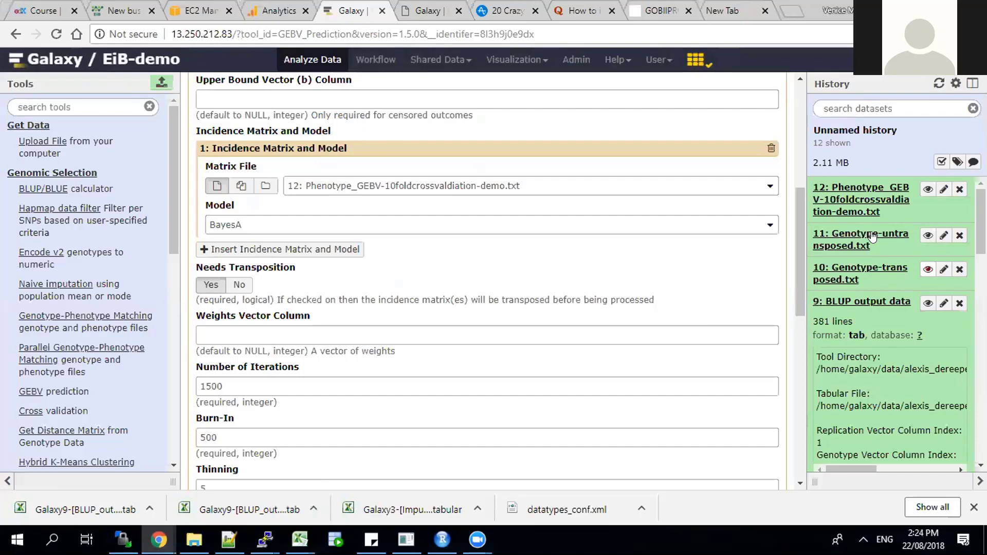
Examine the sample names and genotype values in the Genotype-untransposed.txt dataset in an enlarged preview
left_click(927, 236)
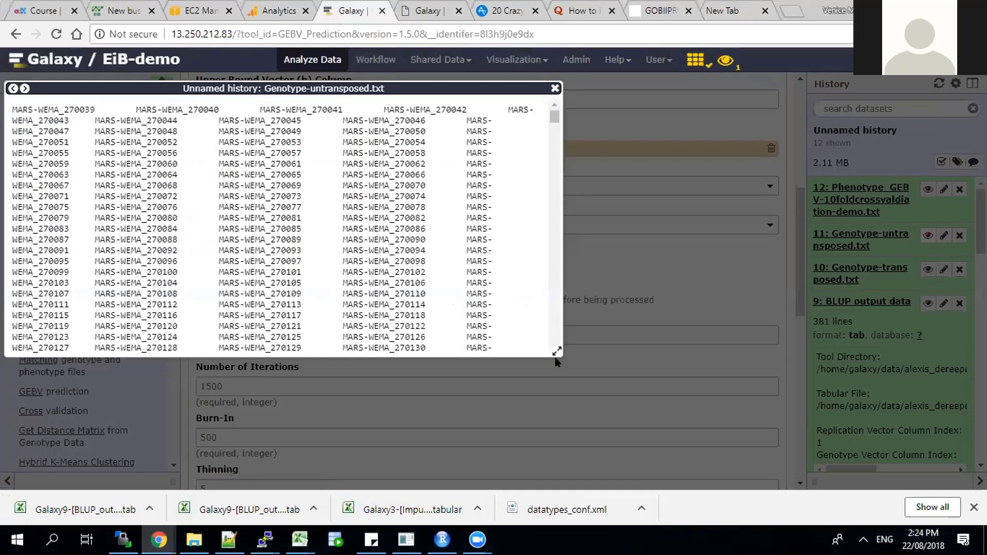
left_click_drag(556, 351, 608, 375)
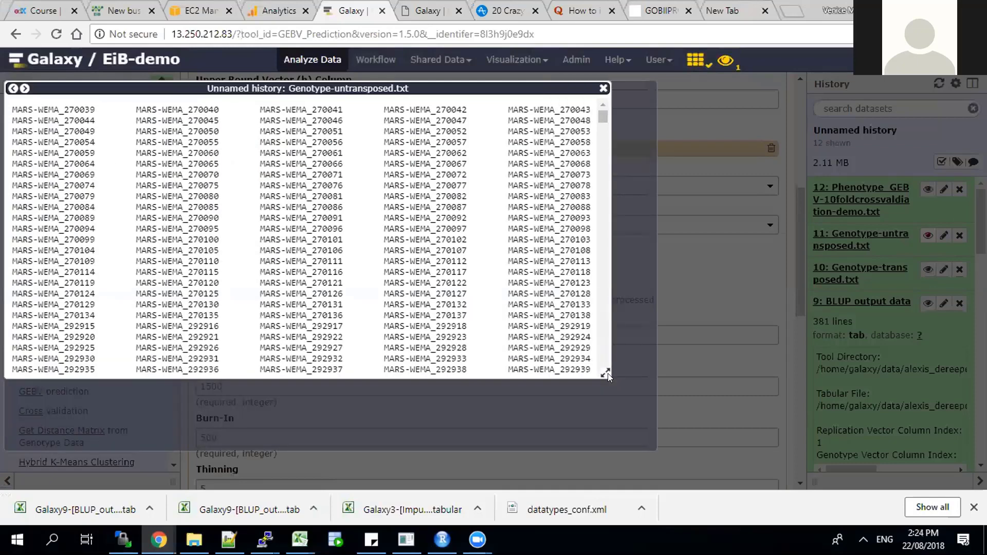
left_click(608, 374)
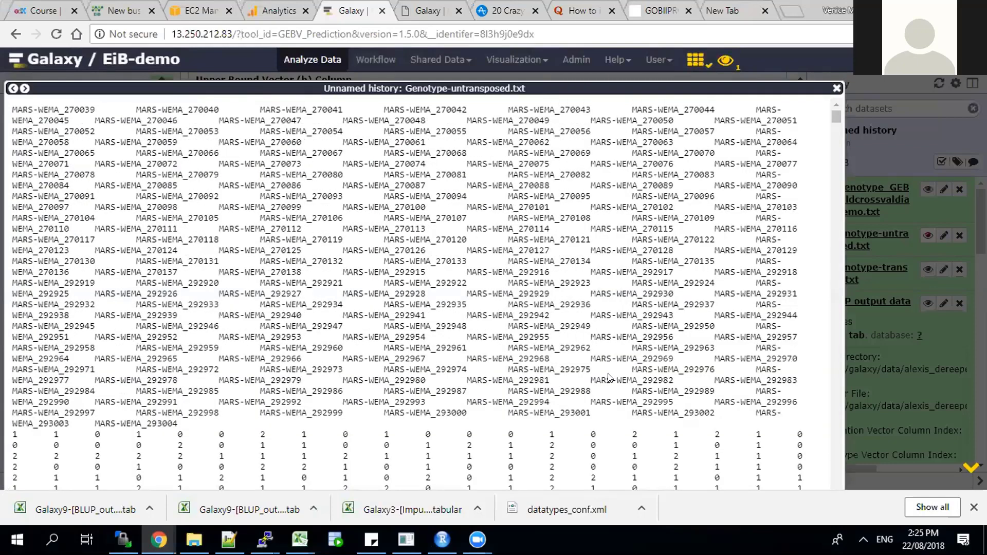
scroll(835, 121, "down", 2)
left_click(835, 126)
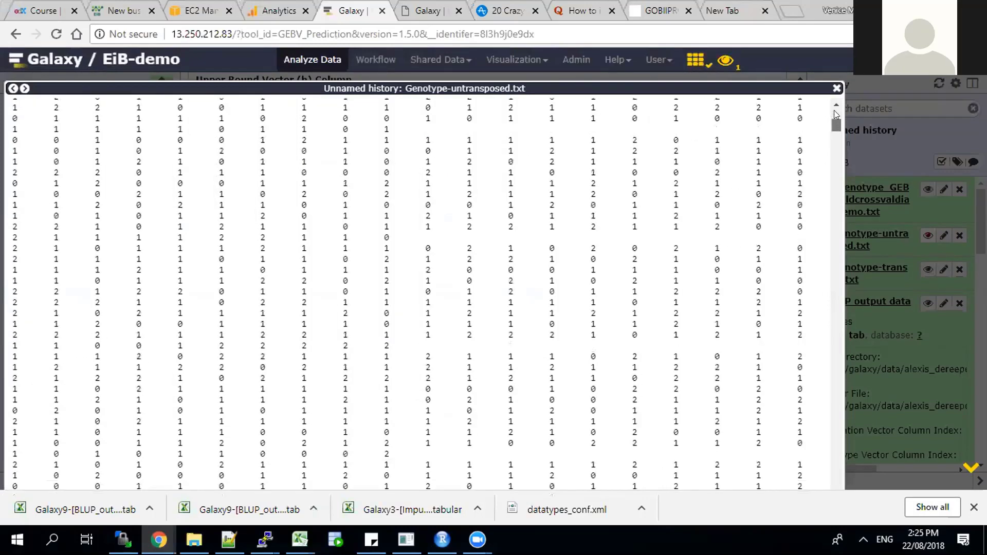
left_click_drag(834, 110, 833, 105)
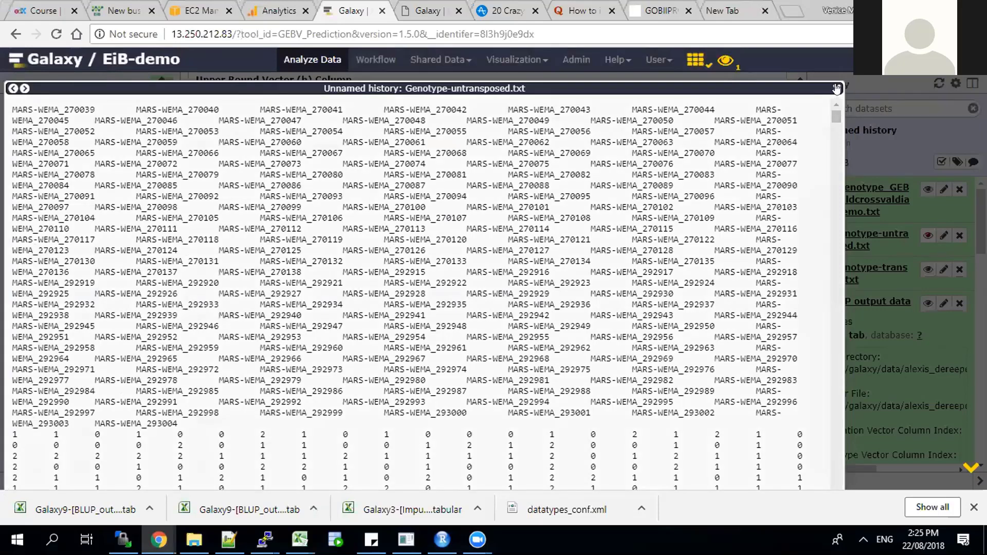
left_click(837, 88)
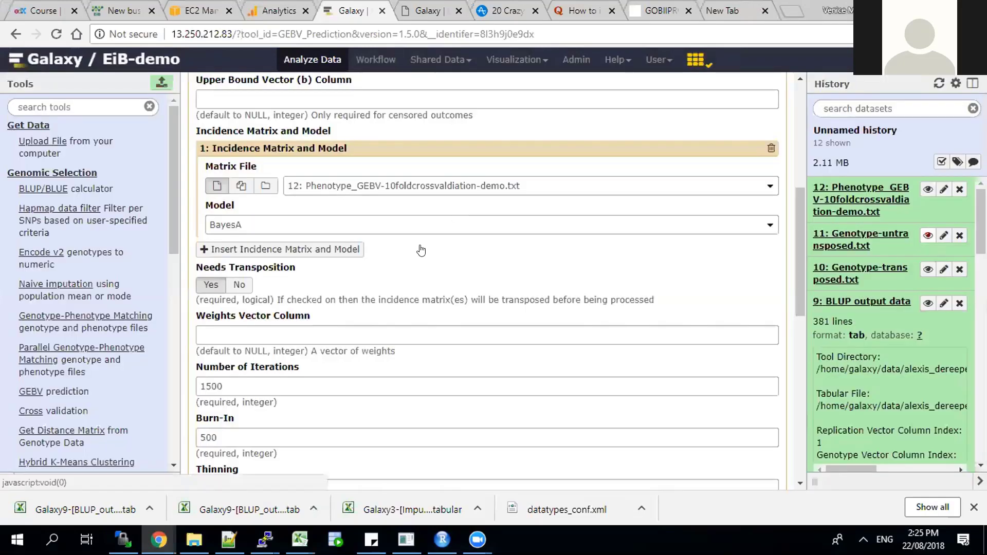
Set the incidence matrix file to Genotype-untransposed.txt and its model to Bayesian Ridge Regression
left_click(447, 187)
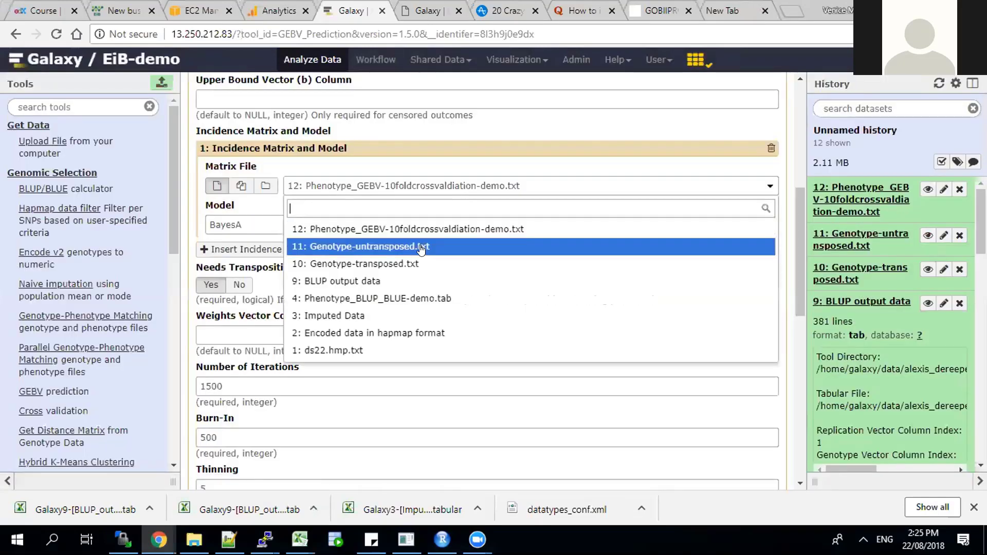
left_click(380, 247)
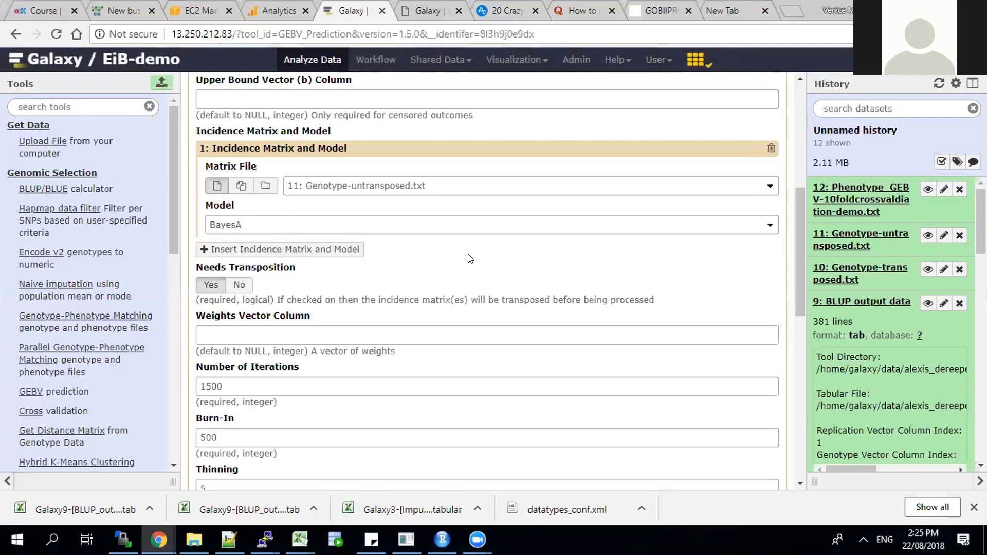
left_click(768, 224)
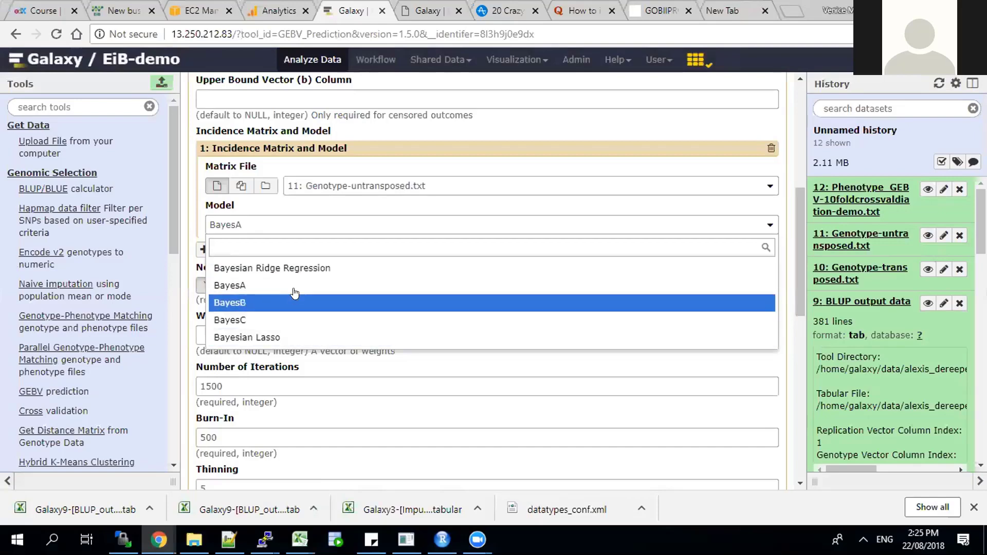
left_click(287, 266)
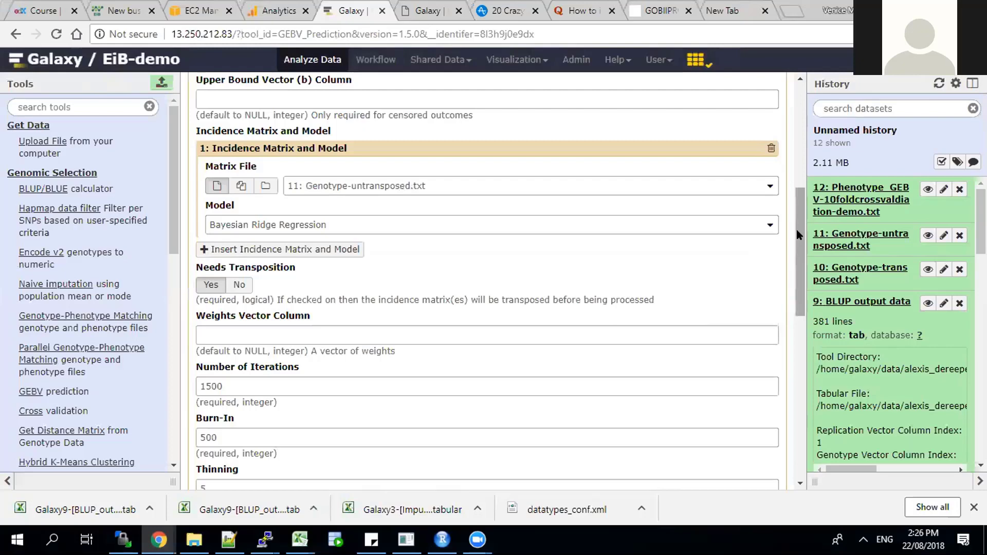
Set the cross validation method to K-Fold Cross Validation, keeping 5 folds and 10 randomizations
left_click_drag(798, 235, 793, 284)
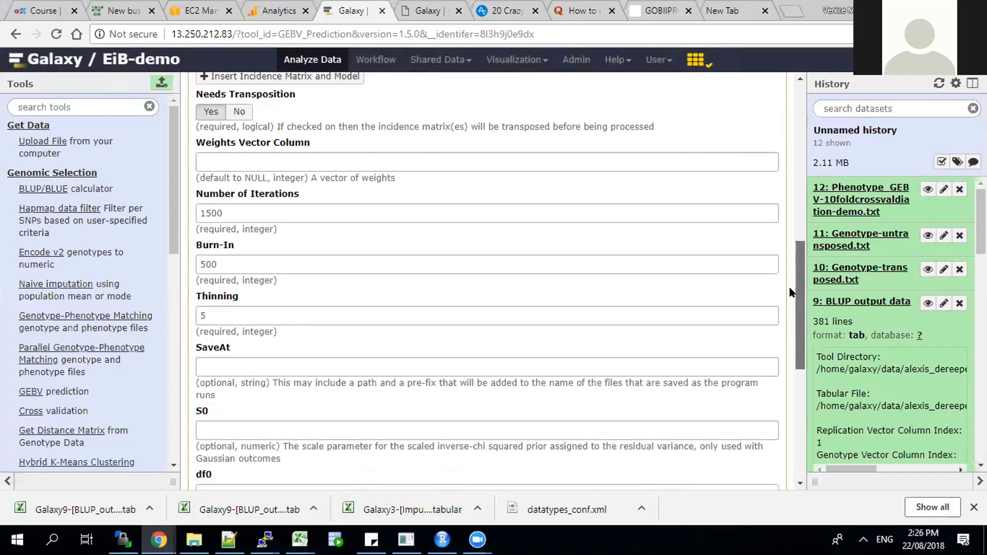
scroll(450, 251, "down", 1)
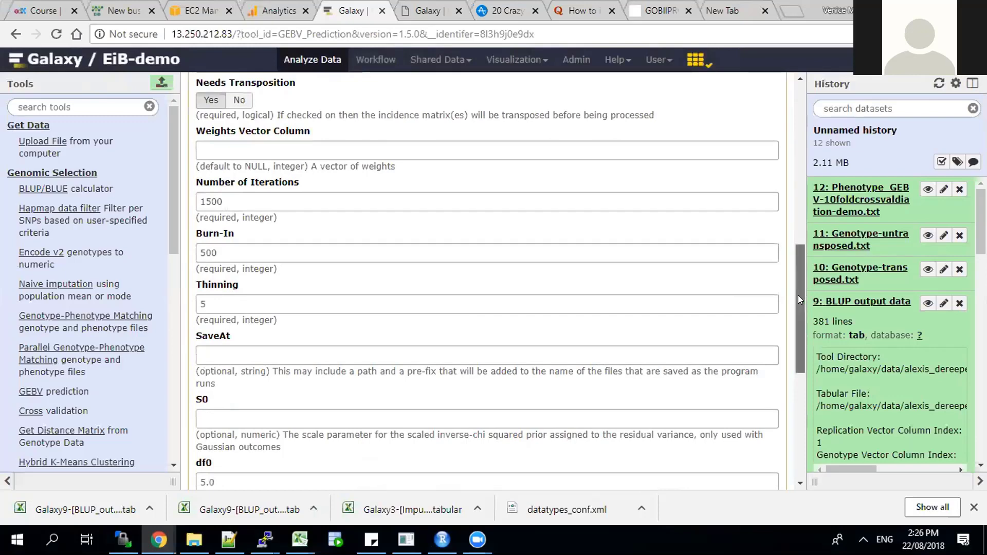
scroll(798, 299, "down", 1)
left_click_drag(793, 318, 793, 420)
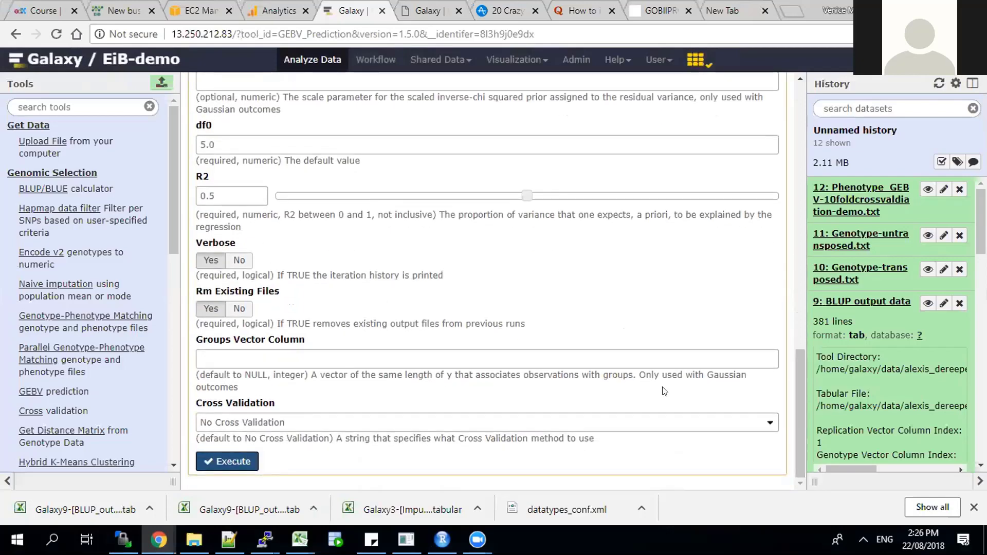
left_click(768, 424)
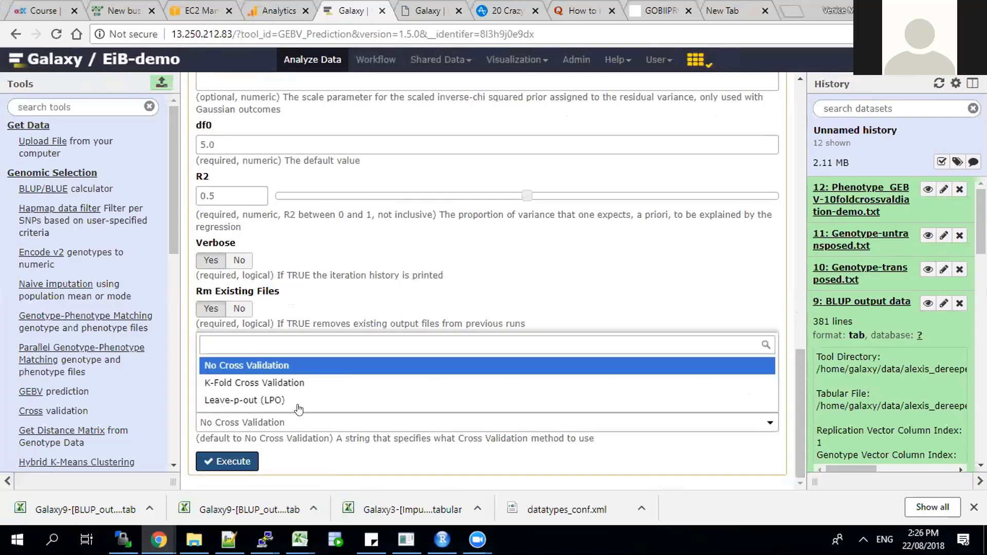
left_click(274, 384)
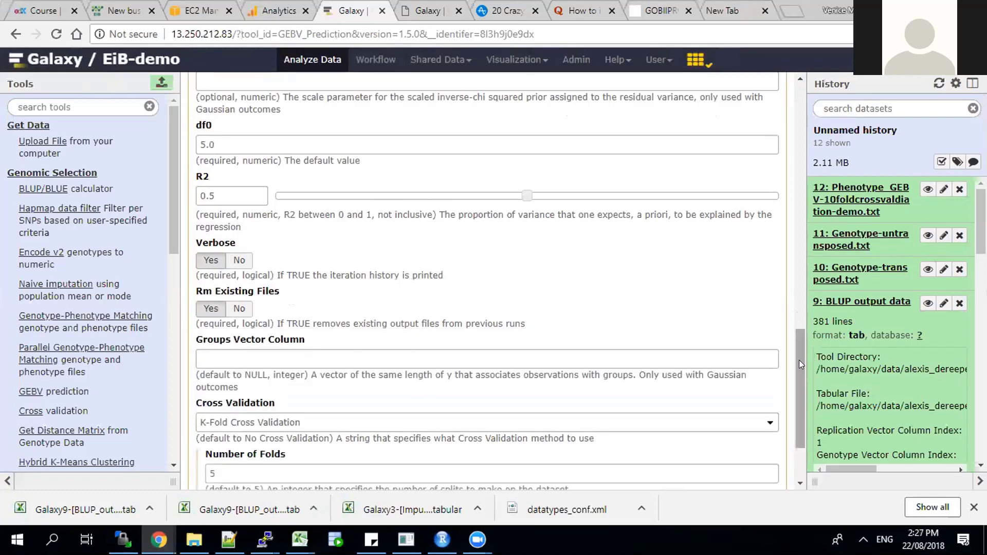
left_click_drag(799, 360, 792, 454)
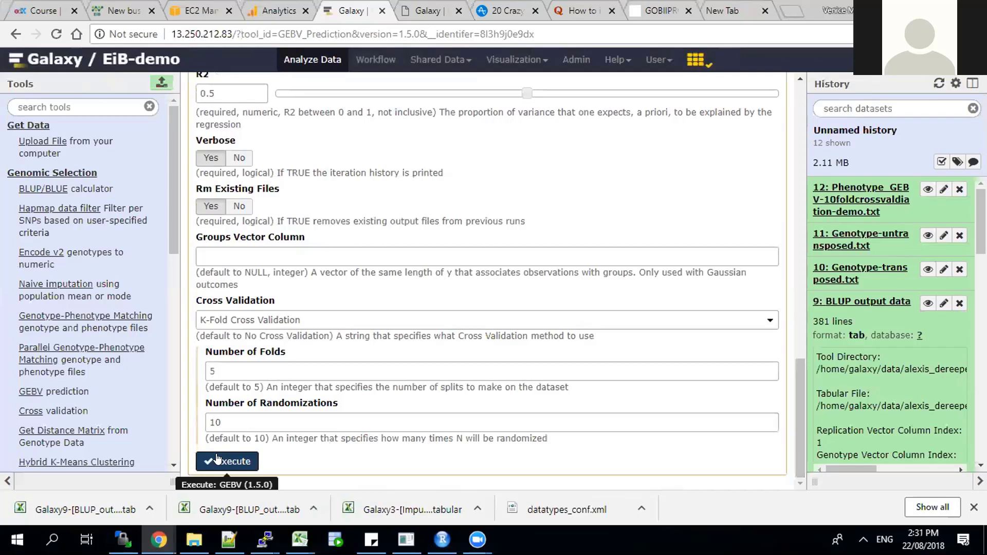
Execute the GEBV prediction and view its output dataset
left_click(216, 459)
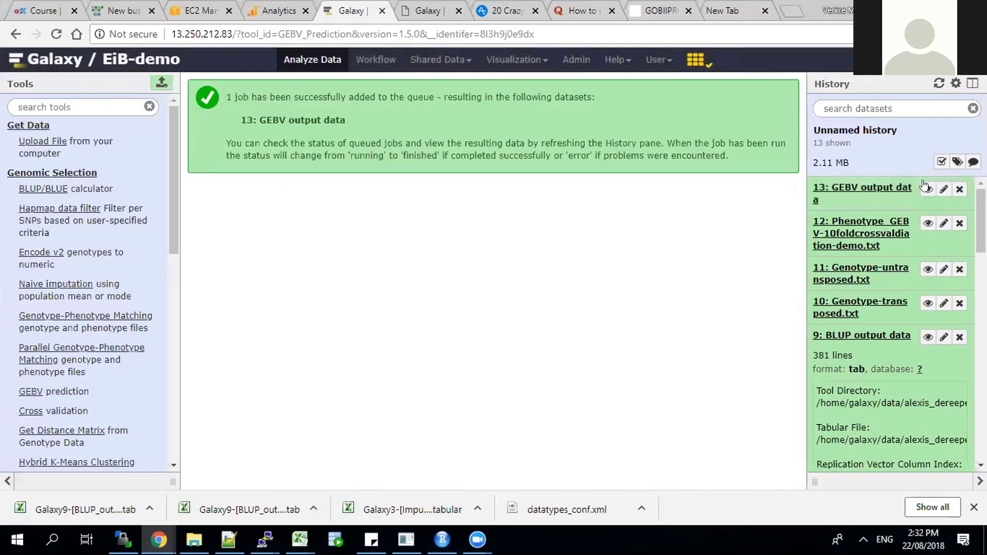
left_click(928, 191)
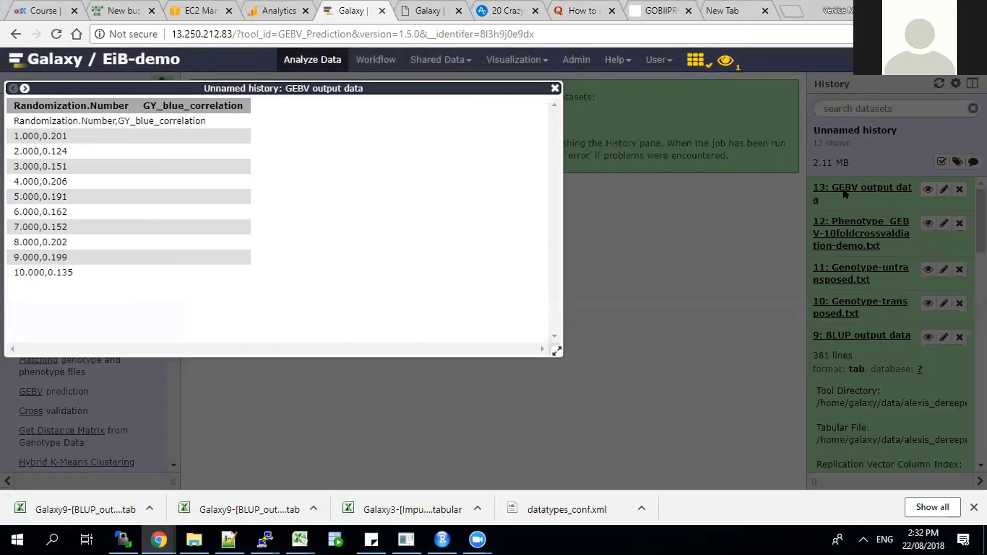
Close the output preview and reopen the GEBV prediction form with the settings used for dataset 13
key("Escape")
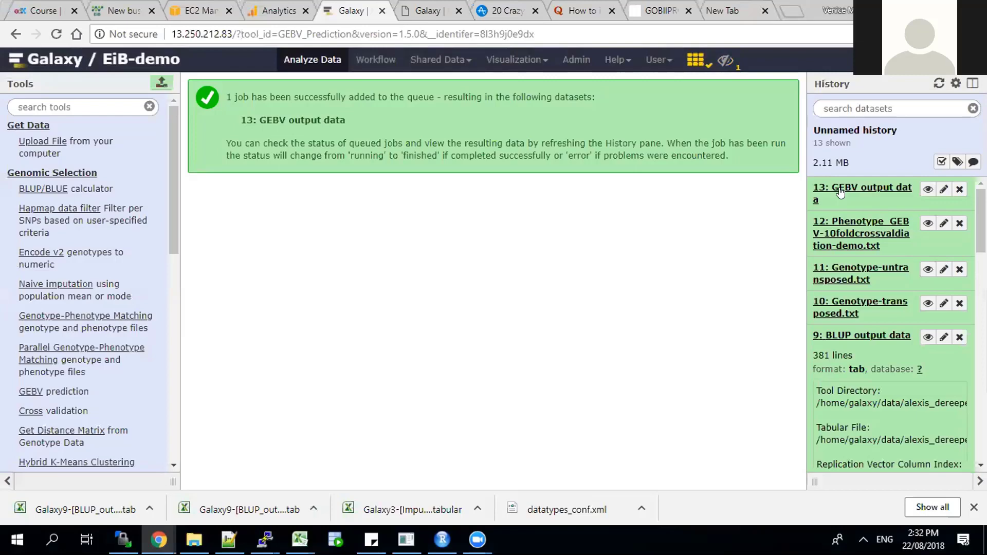
left_click(841, 192)
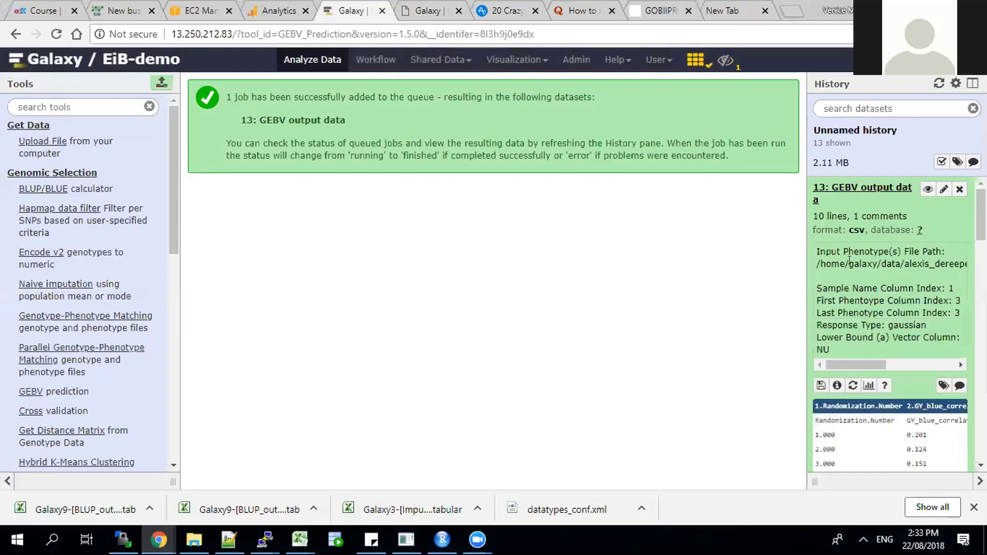
left_click(851, 387)
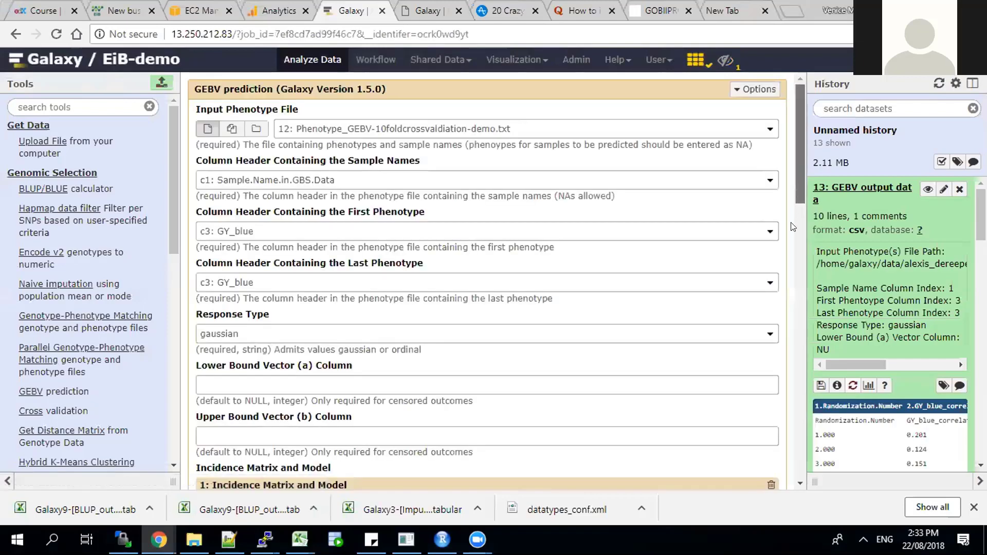
Set the incidence matrix model to BayesB and execute the GEBV prediction with the other parameters kept
scroll(792, 231, "down", 1)
scroll(792, 232, "down", 3)
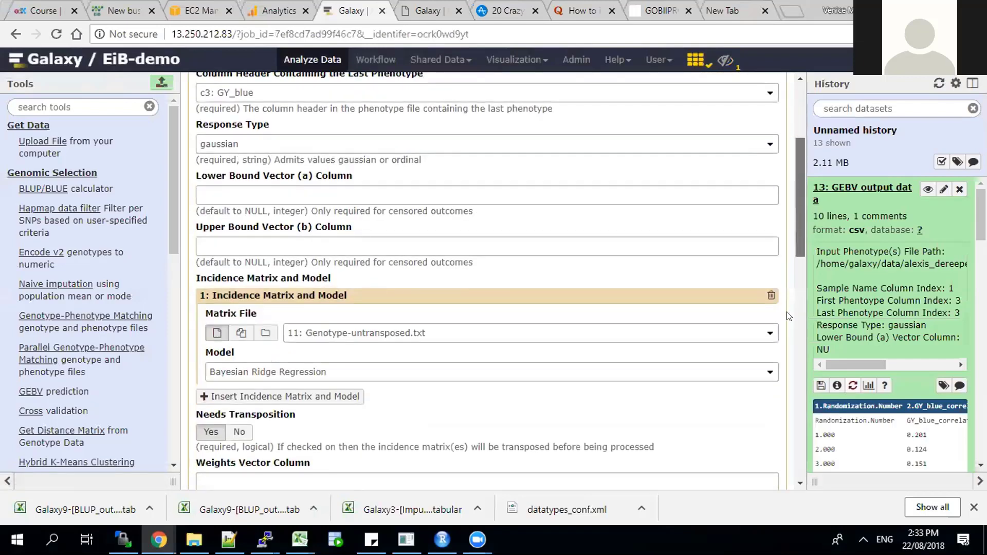
scroll(789, 314, "down", 20)
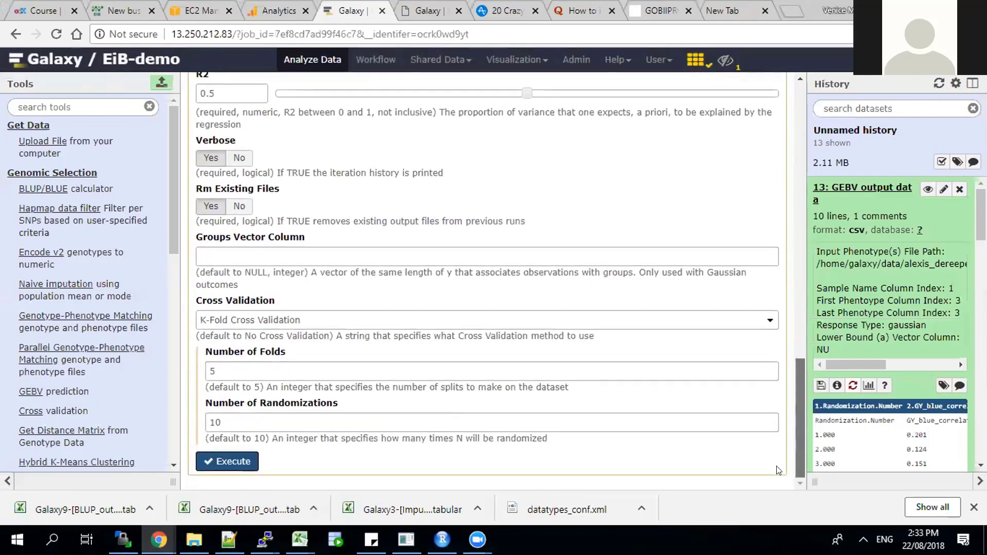
scroll(780, 401, "up", 7)
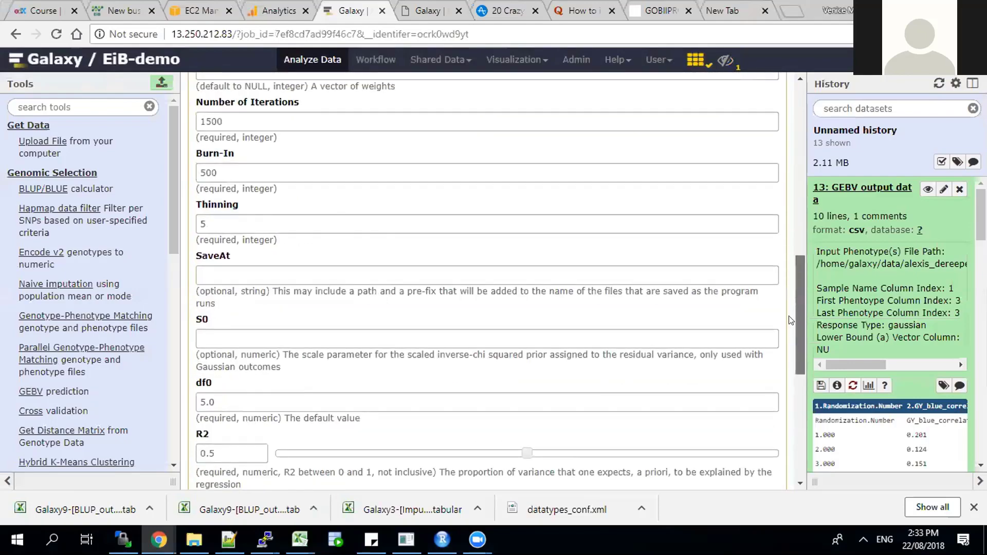
scroll(791, 320, "up", 4)
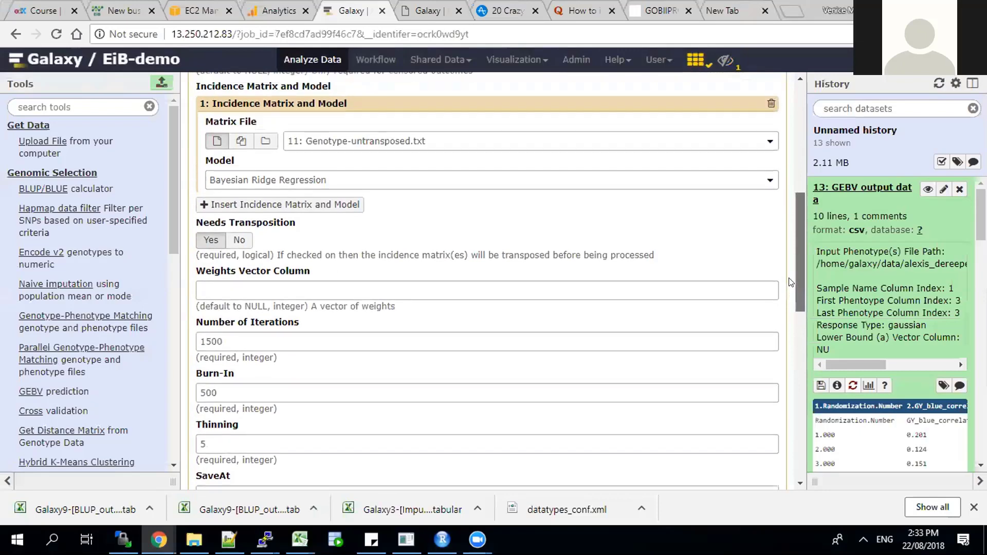
scroll(790, 283, "up", 1)
left_click(770, 212)
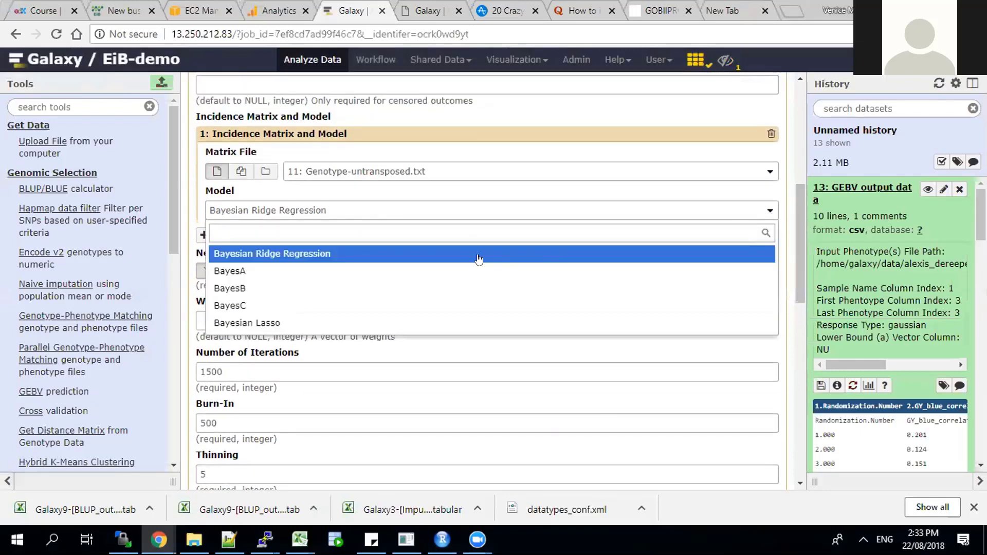
left_click(280, 289)
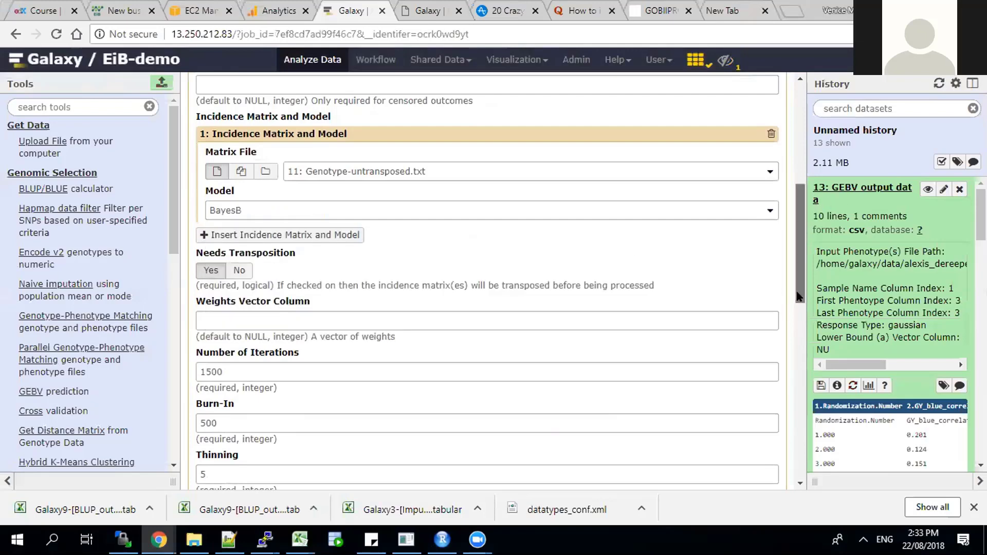
scroll(801, 242, "down", 12)
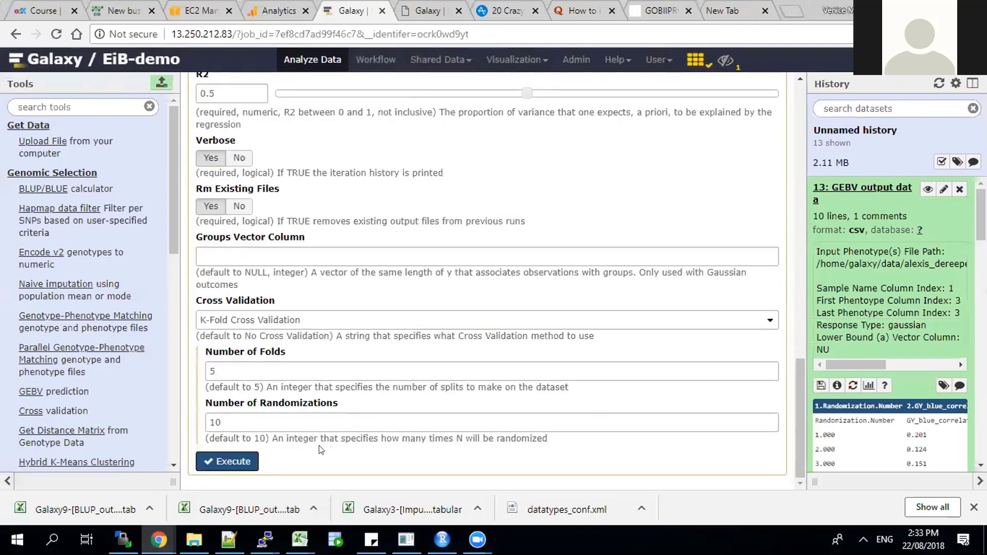
left_click(215, 457)
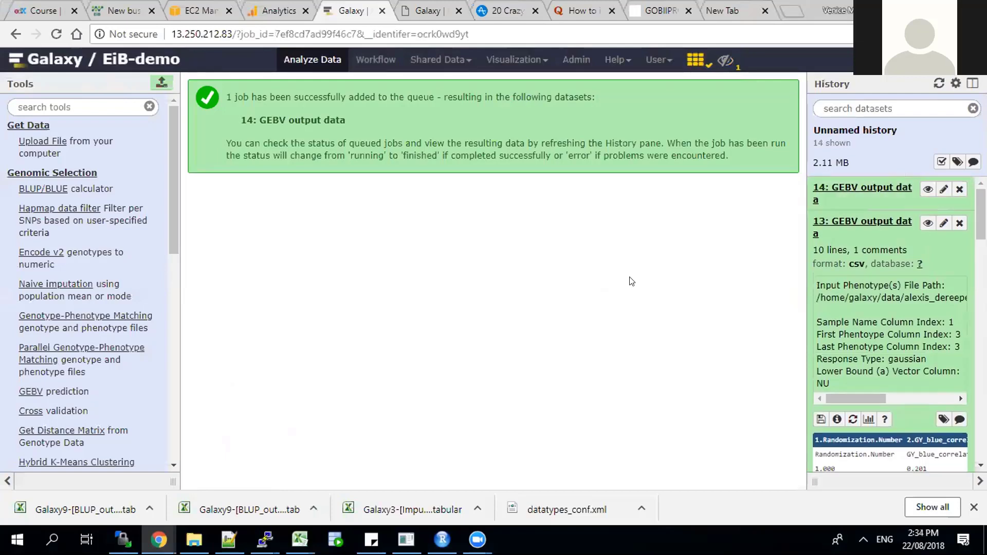
Compare the GY_blue correlation values per randomization in GEBV output datasets 14 and 13
left_click(925, 190)
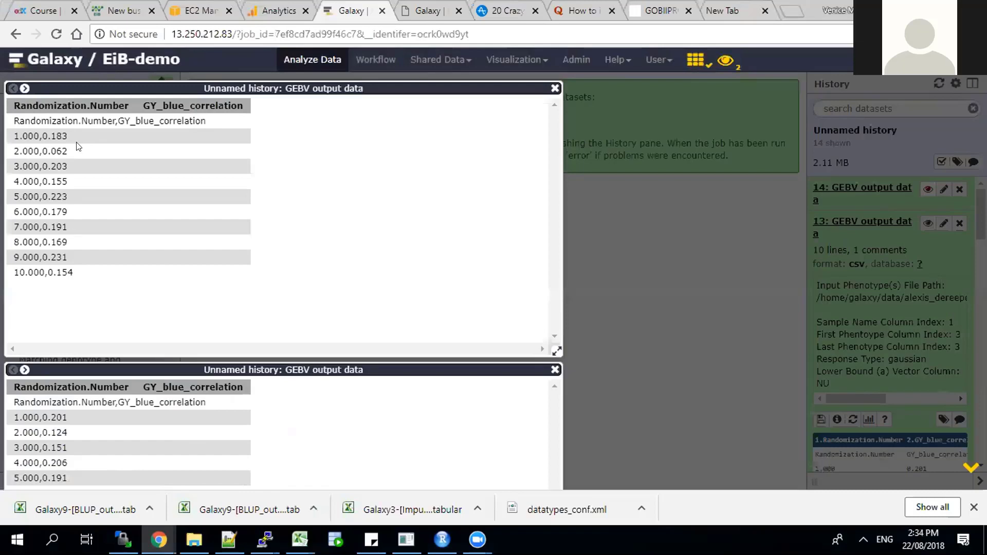
left_click(921, 222)
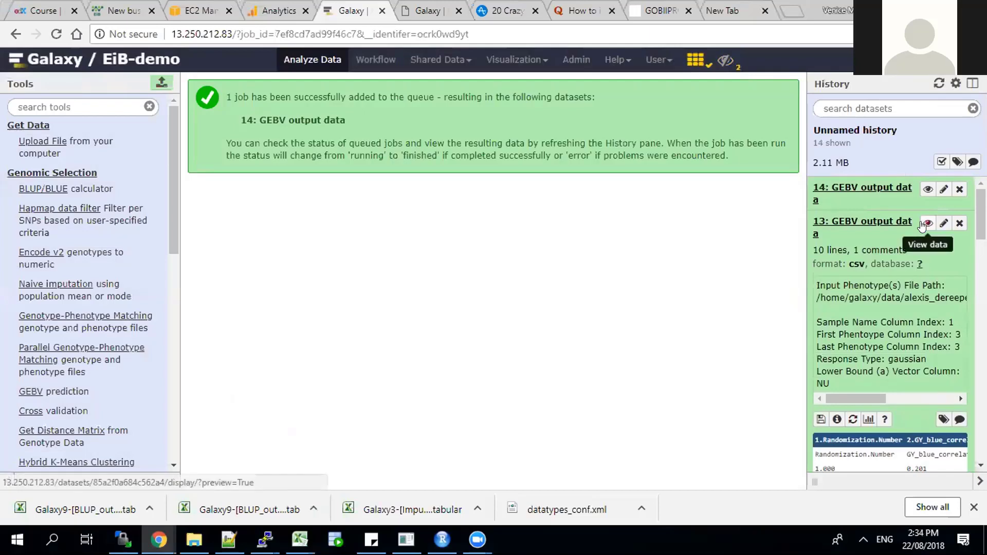
left_click(922, 225)
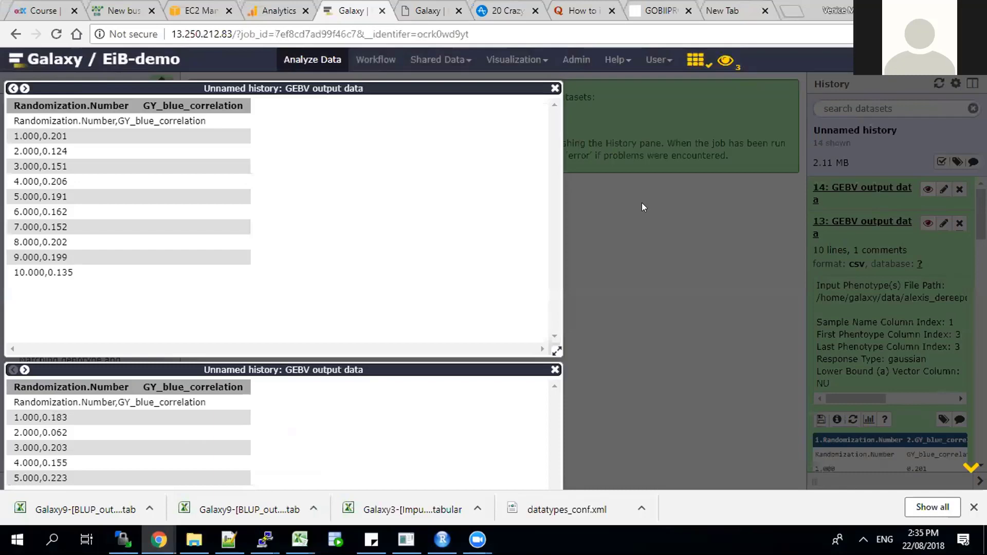
left_click(686, 225)
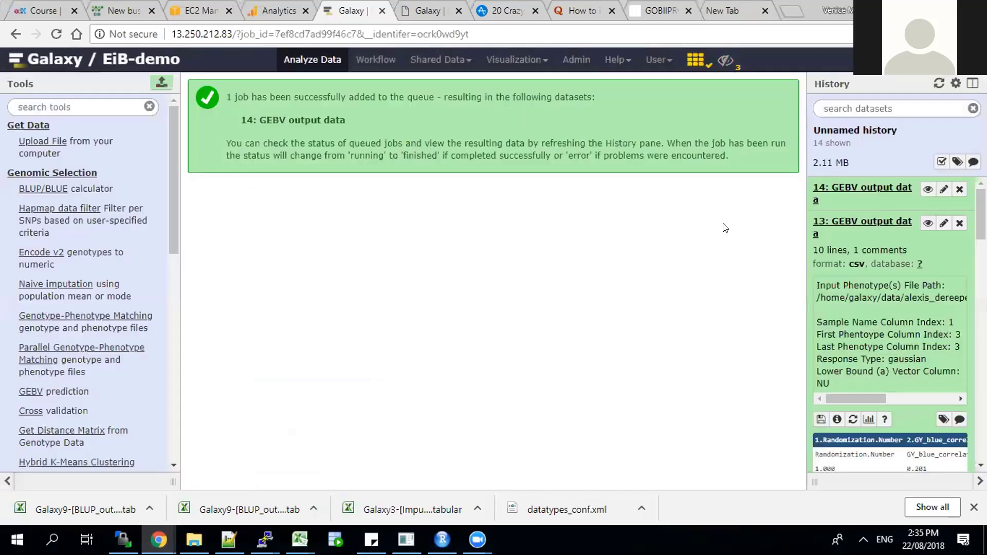
Rerun the GEBV prediction from dataset 14 with its cross validation method set to No Cross Validation
left_click(894, 192)
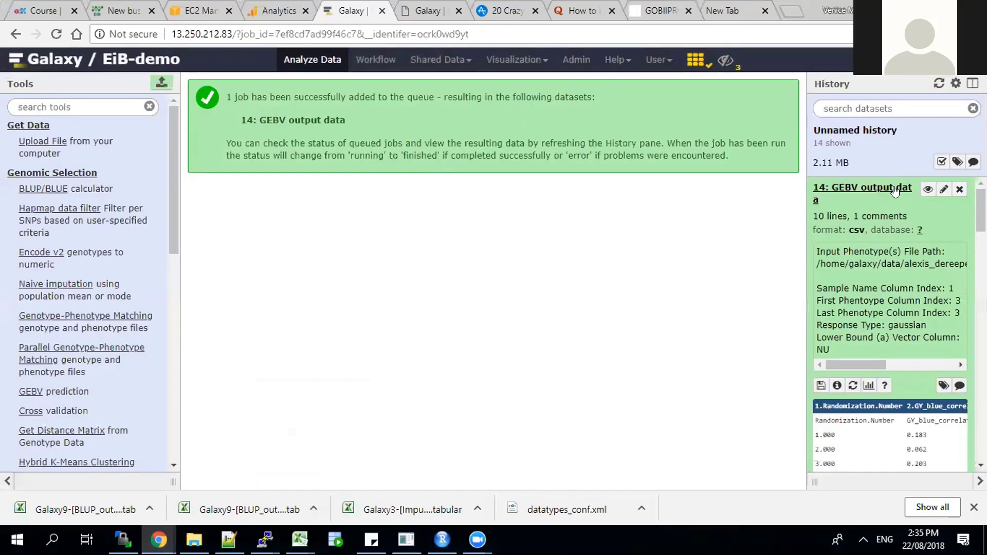
left_click(851, 386)
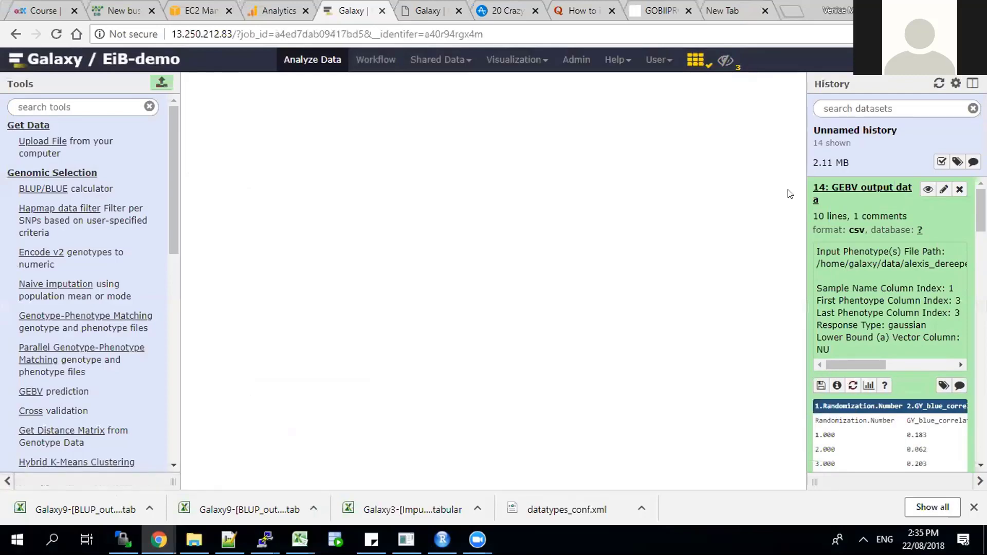
scroll(791, 369, "down", 8)
scroll(791, 369, "down", 10)
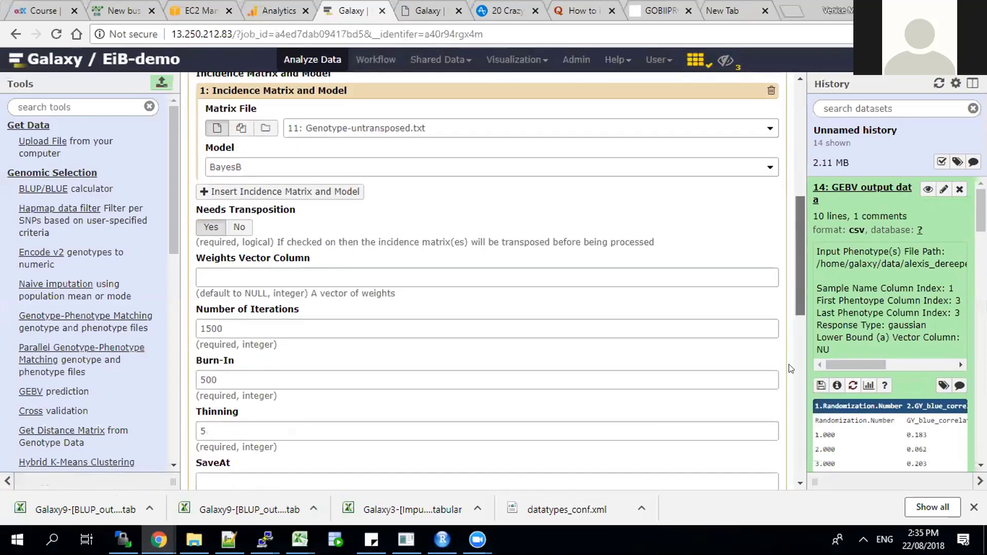
scroll(786, 422, "down", 2)
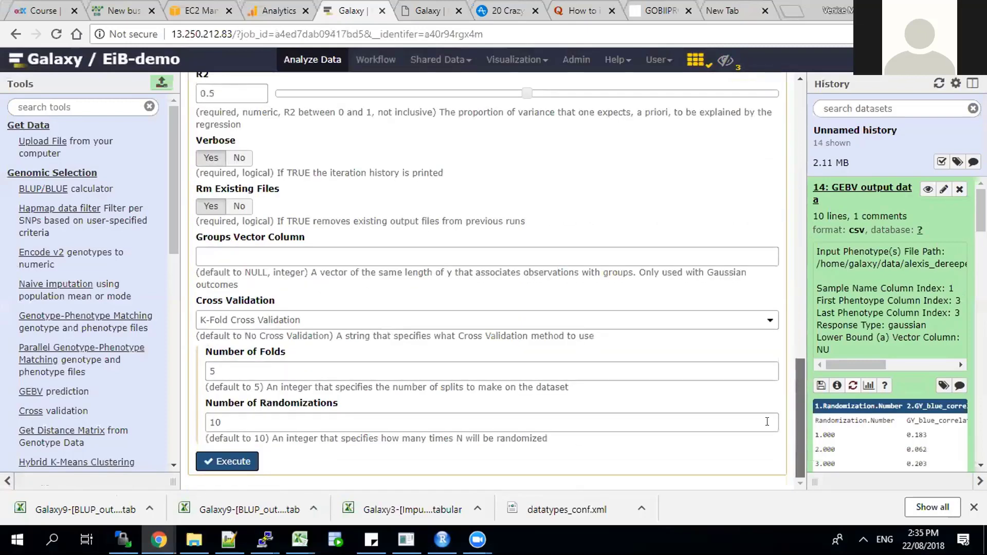
left_click(768, 319)
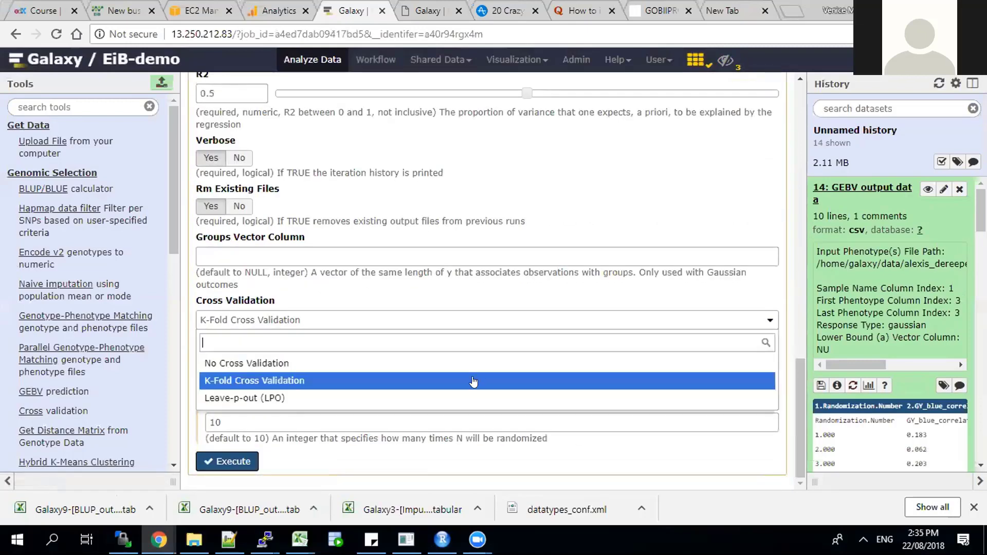
key("Up")
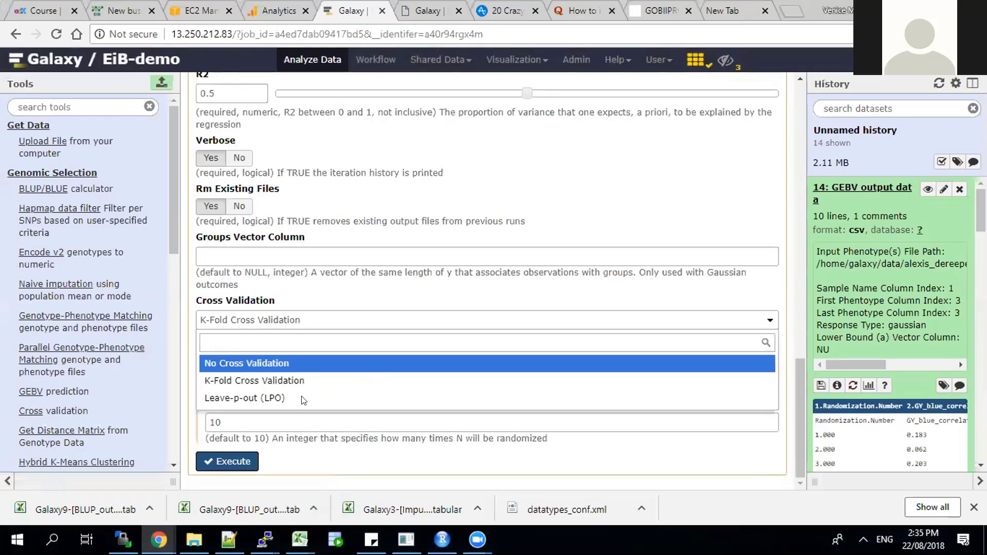
key("Return")
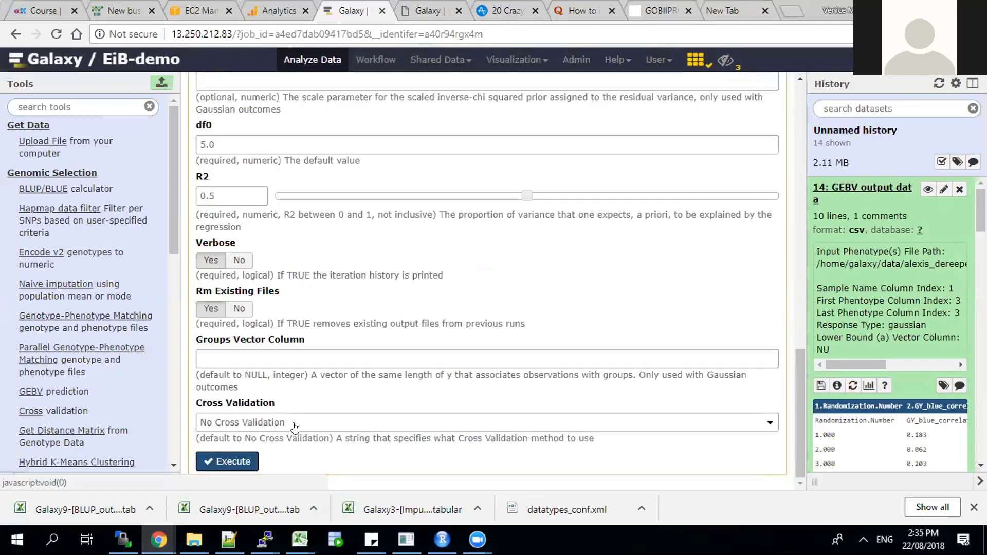
left_click(254, 455)
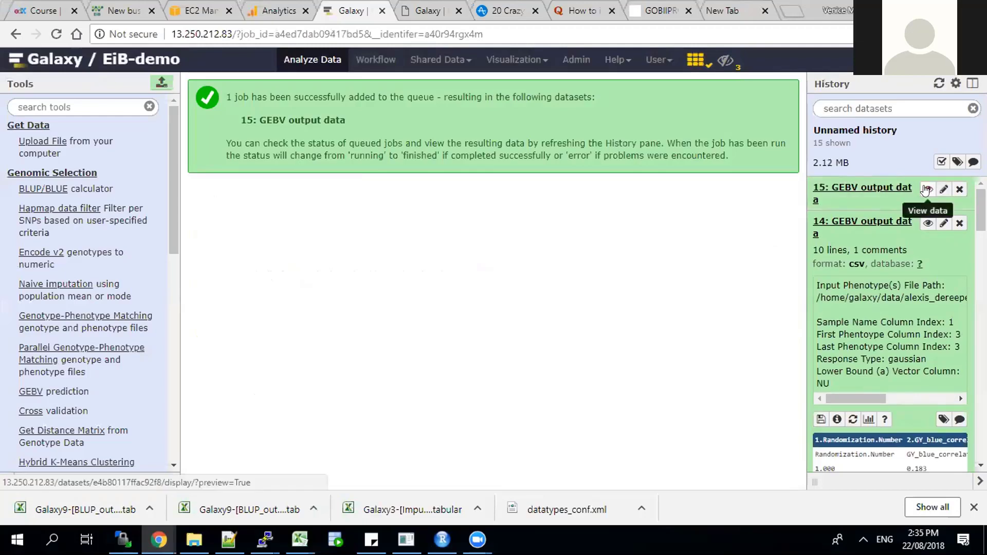
Examine the observed and predicted GY_blue values per sample in GEBV output dataset 15, and close the preview
left_click(927, 190)
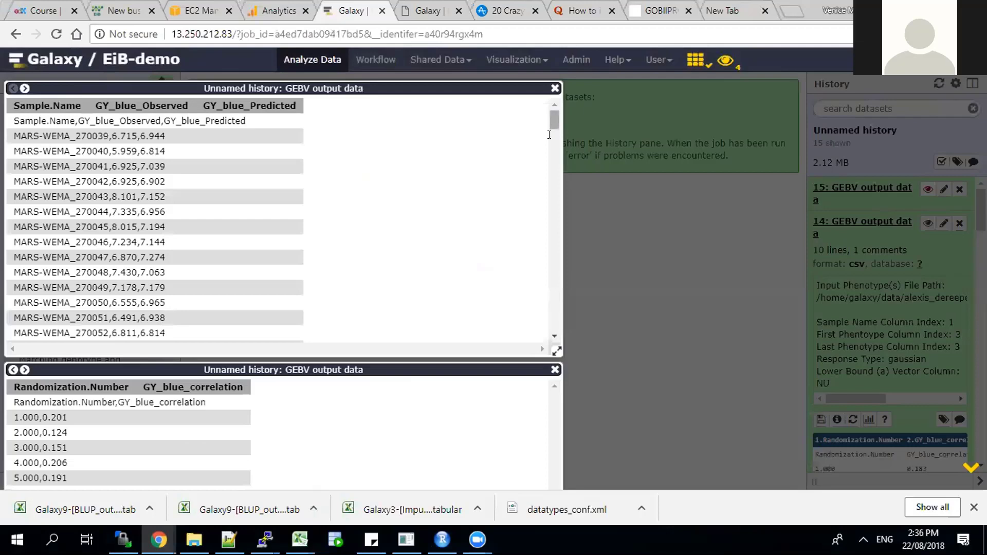
scroll(549, 160, "down", 5)
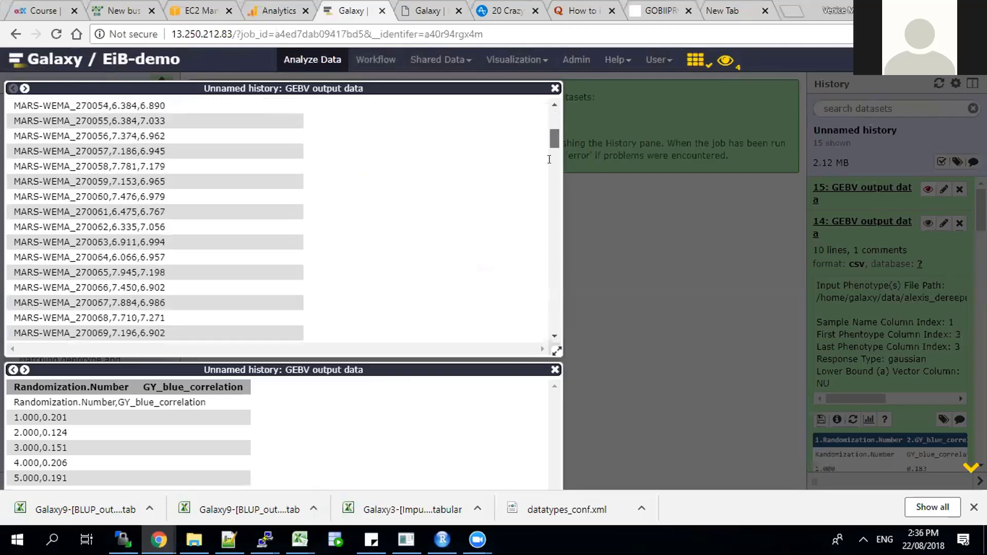
scroll(549, 160, "down", 20)
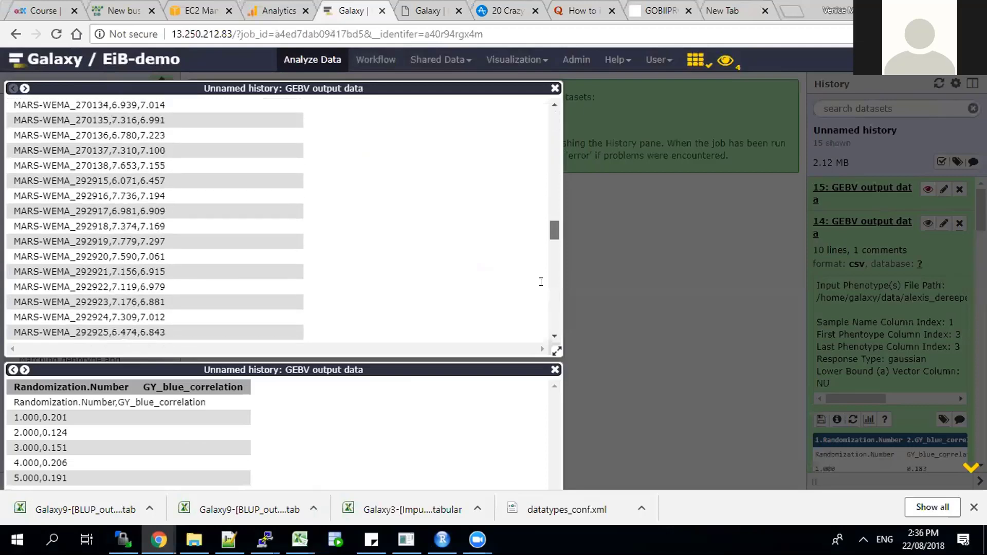
scroll(541, 282, "down", 5)
scroll(541, 282, "up", 20)
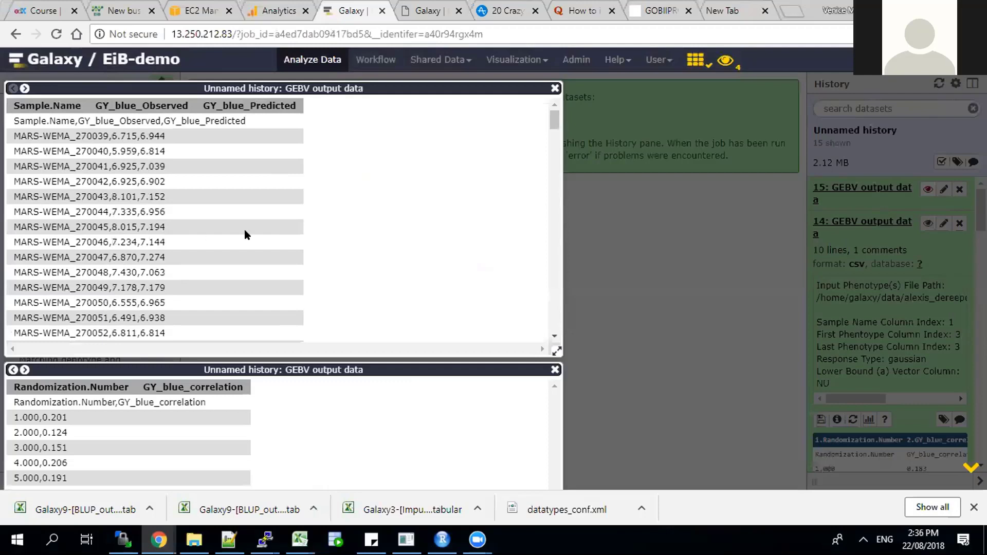
left_click(555, 89)
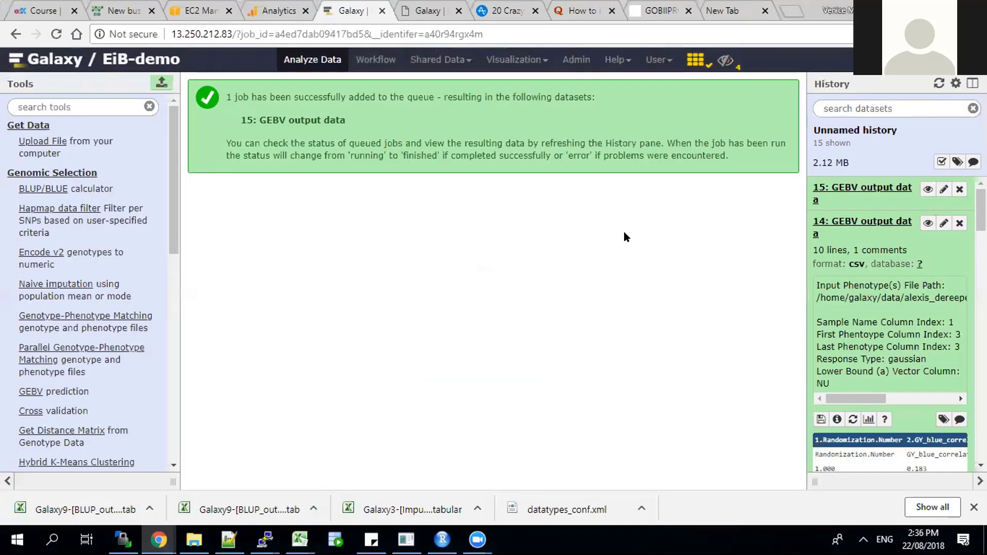